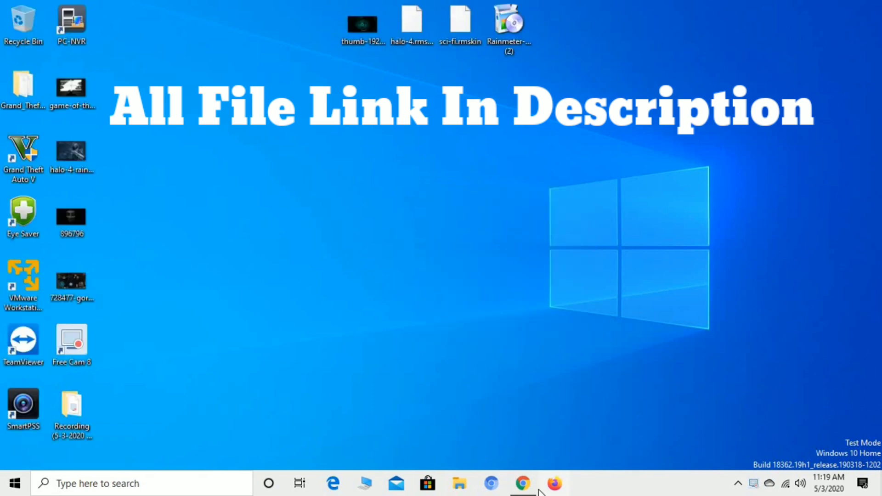
# - Switch to Chrome and search Google for "download rainmater"
pyautogui.click(523, 473)
pyautogui.click(436, 258)
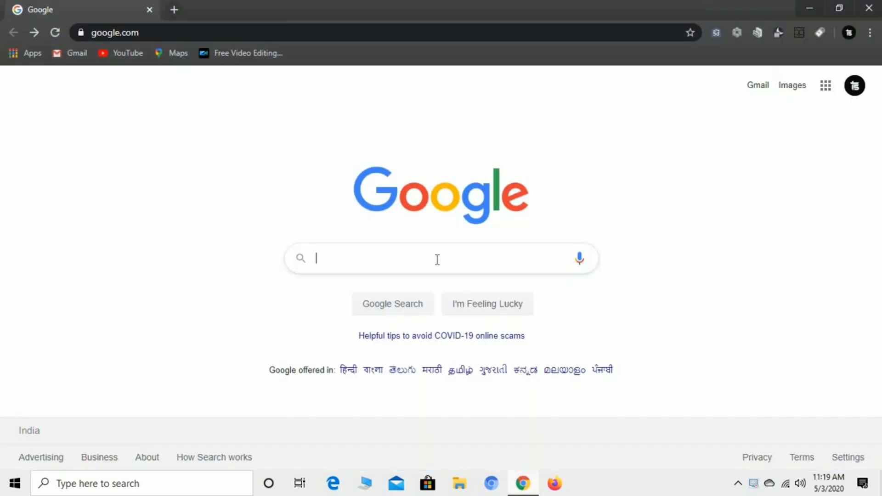
pyautogui.write('d')
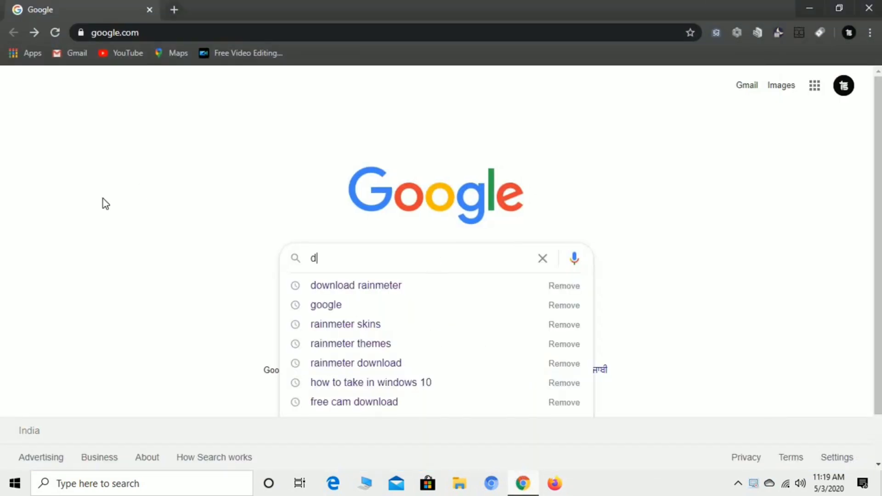
pyautogui.write('ownload ')
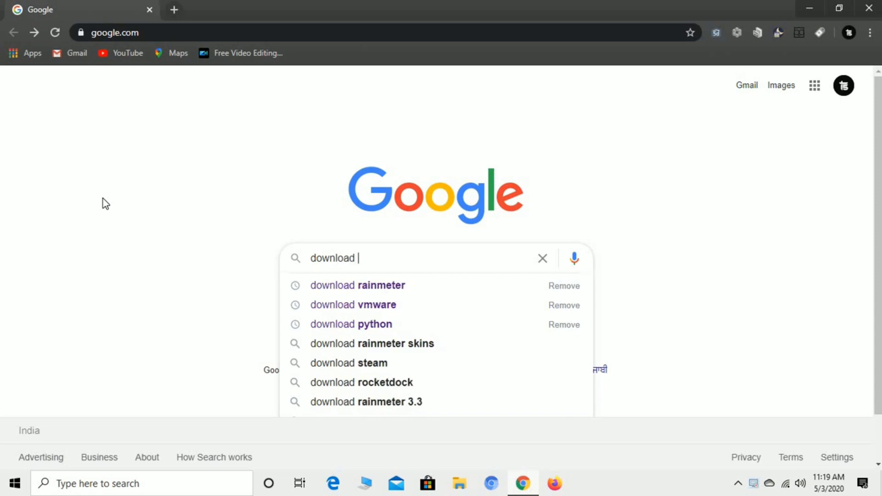
pyautogui.write('rainmater')
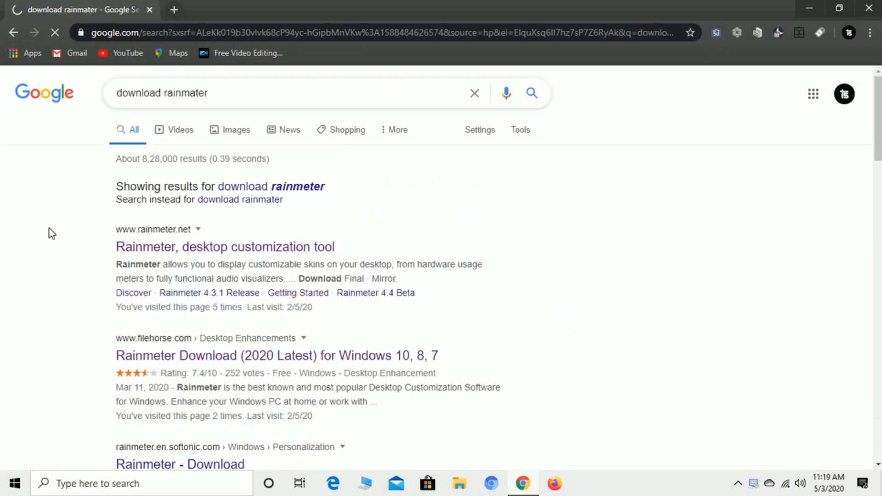
# - Open the official rainmeter.net website from the search results
pyautogui.moveTo(152, 238); pyautogui.dragTo(198, 251)
pyautogui.click(78, 254)
pyautogui.click(163, 248)
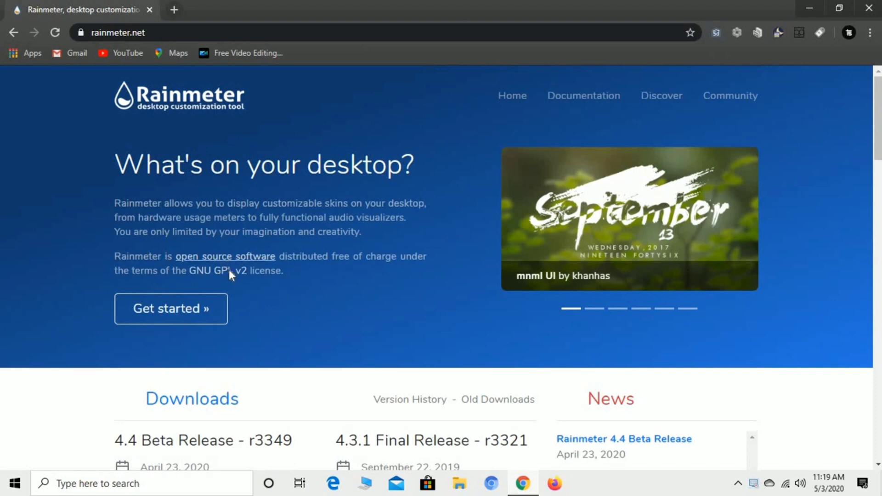
# - Download the Rainmeter 4.4 Beta Release installer and close the browser
pyautogui.scroll(-4, 228, 271)
pyautogui.click(228, 318)
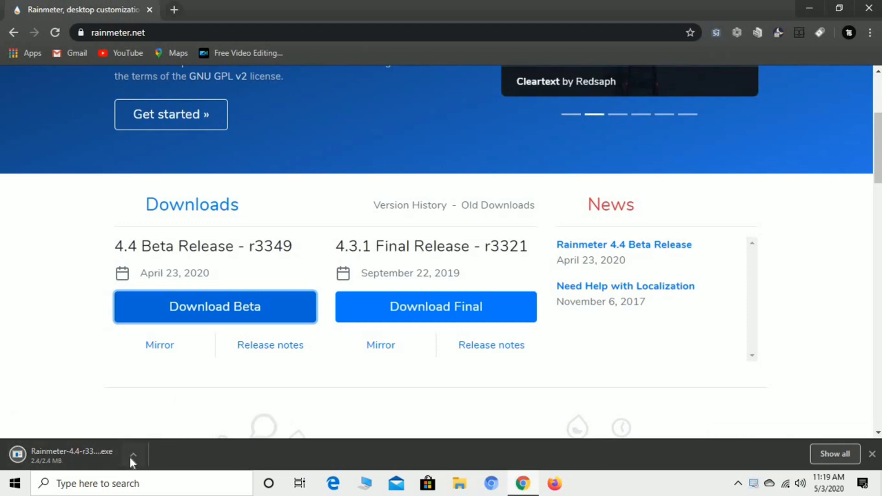
pyautogui.click(133, 456)
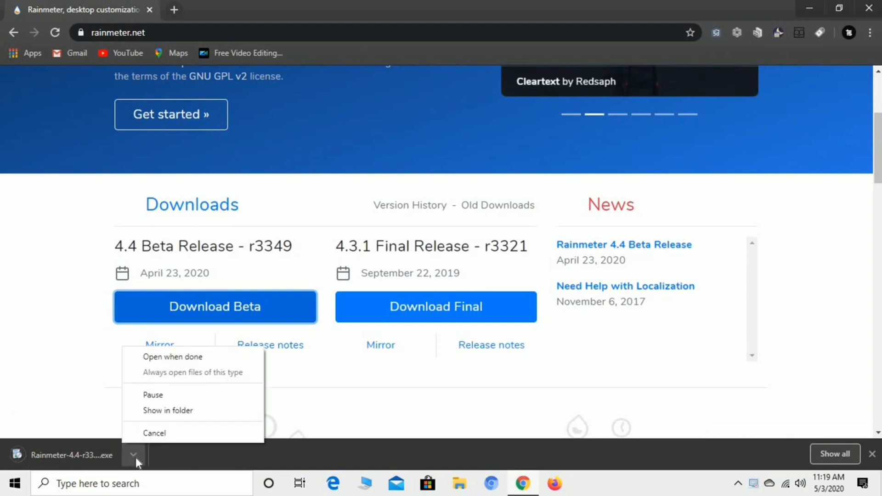
pyautogui.click(867, 10)
# - Run the Rainmeter 4.4 beta installer from the desktop with English as language and the standard installation type
pyautogui.moveTo(516, 90); pyautogui.dragTo(339, 46)
pyautogui.moveTo(331, 5); pyautogui.dragTo(366, 110)
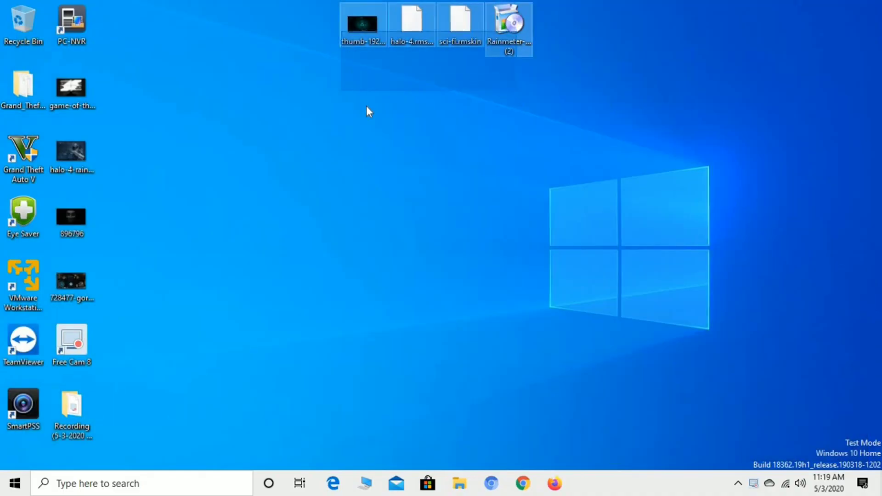
pyautogui.moveTo(506, 35); pyautogui.dragTo(505, 35)
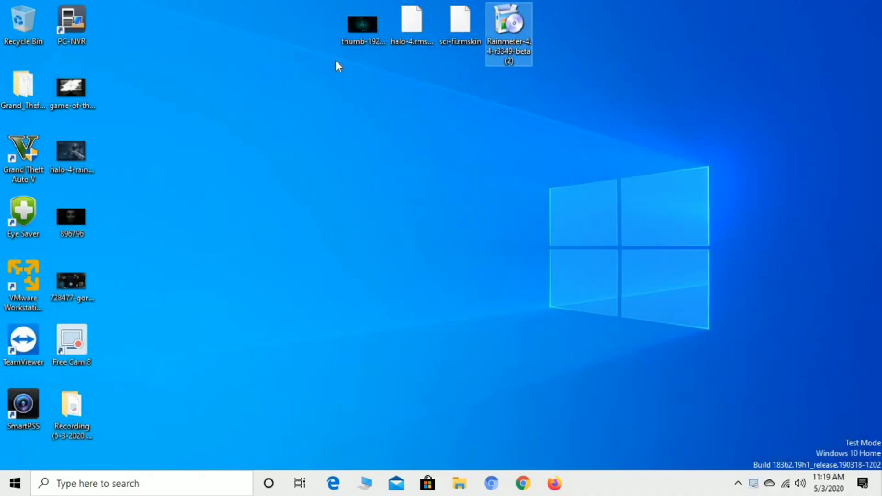
pyautogui.rightClick(516, 32)
pyautogui.click(573, 55)
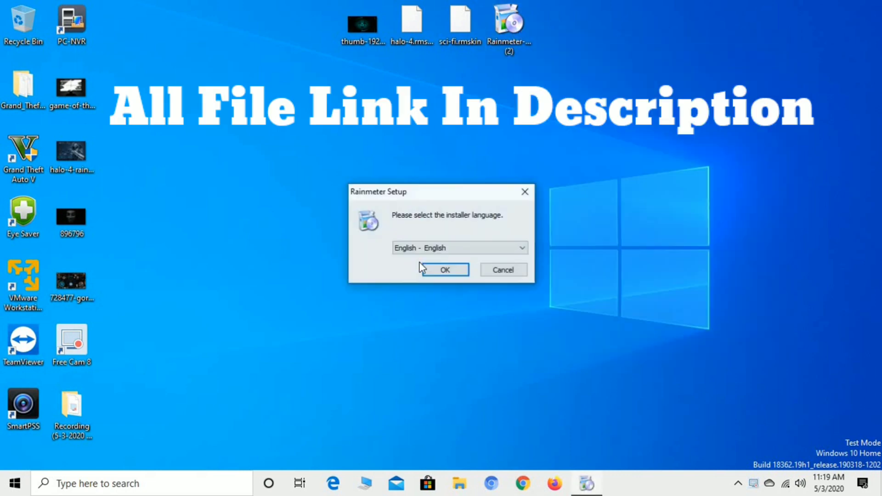
pyautogui.click(443, 269)
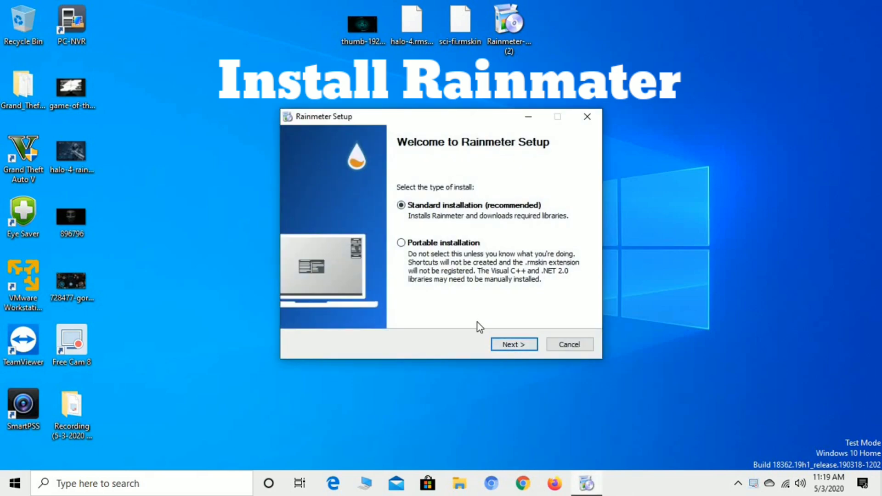
pyautogui.click(511, 346)
pyautogui.click(514, 348)
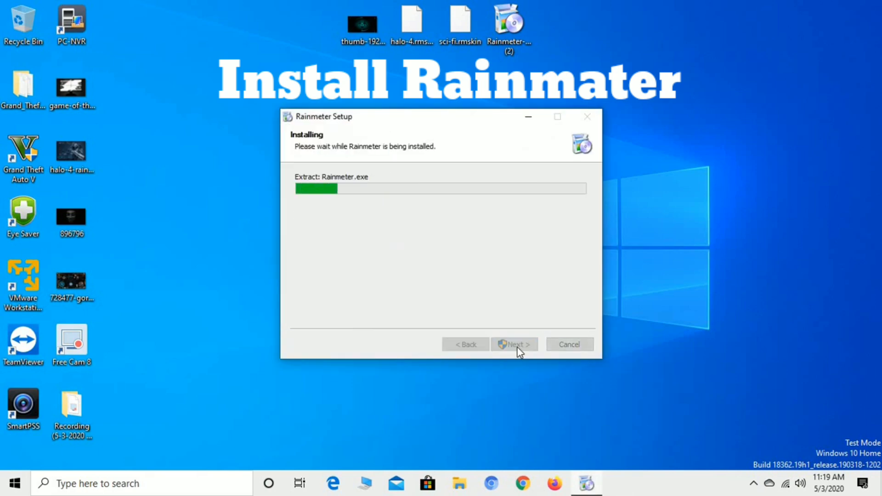
pyautogui.moveTo(439, 123); pyautogui.dragTo(476, 108)
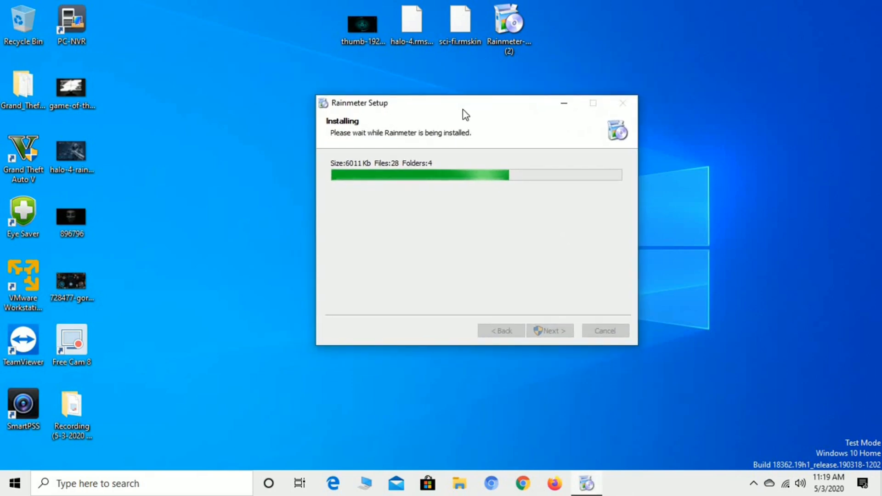
pyautogui.click(712, 192)
pyautogui.rightClick(711, 160)
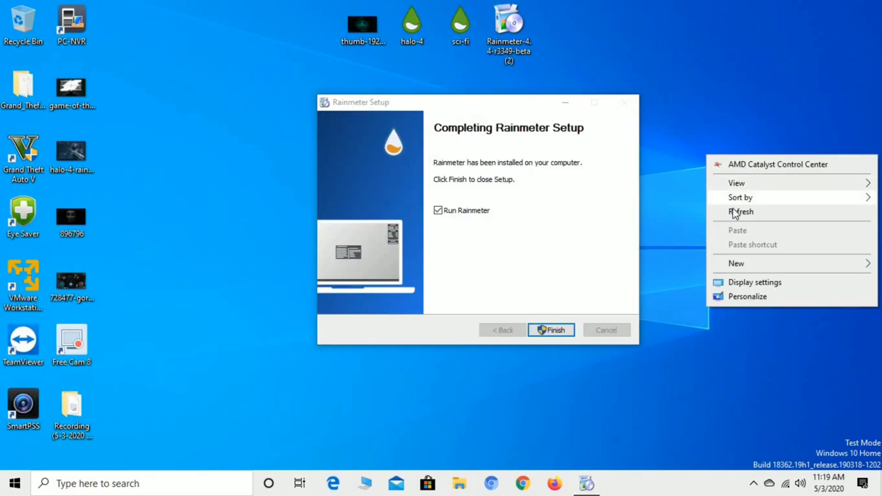
pyautogui.click(735, 211)
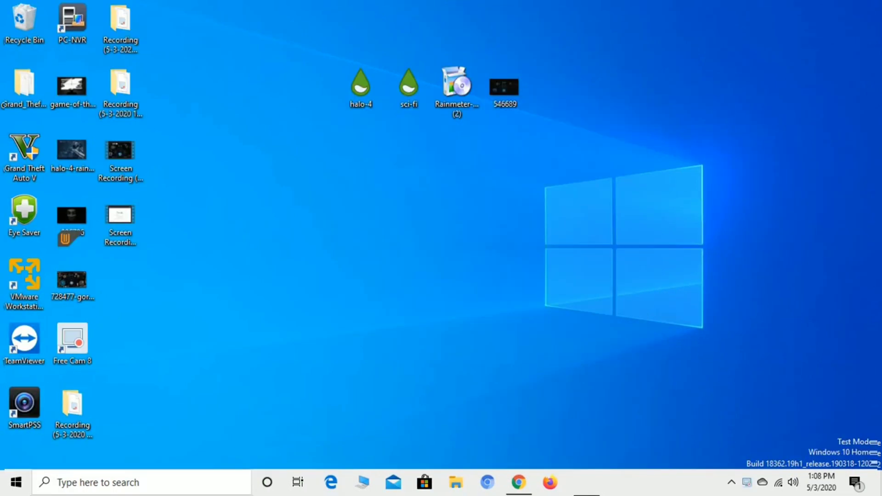
# - Install the halo-4 skin package with the HALO 4 NEW skin and apply its included HALO 4 UPDATED layout
pyautogui.rightClick(497, 195)
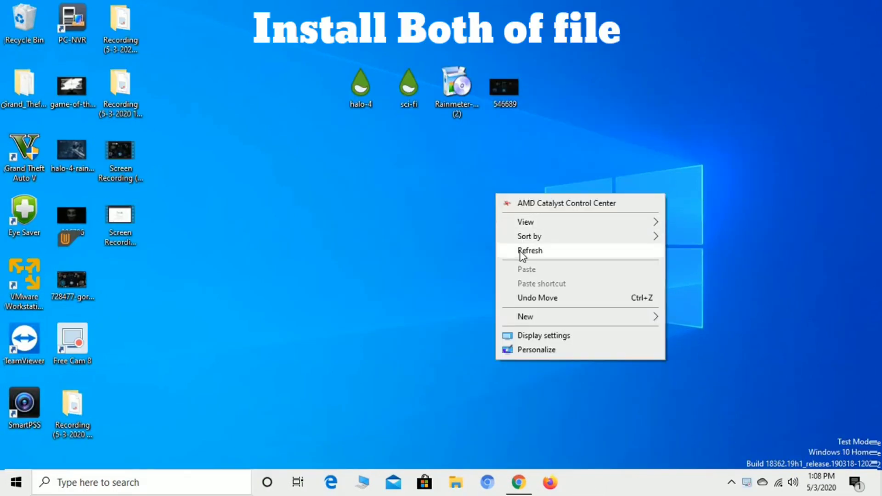
pyautogui.click(521, 251)
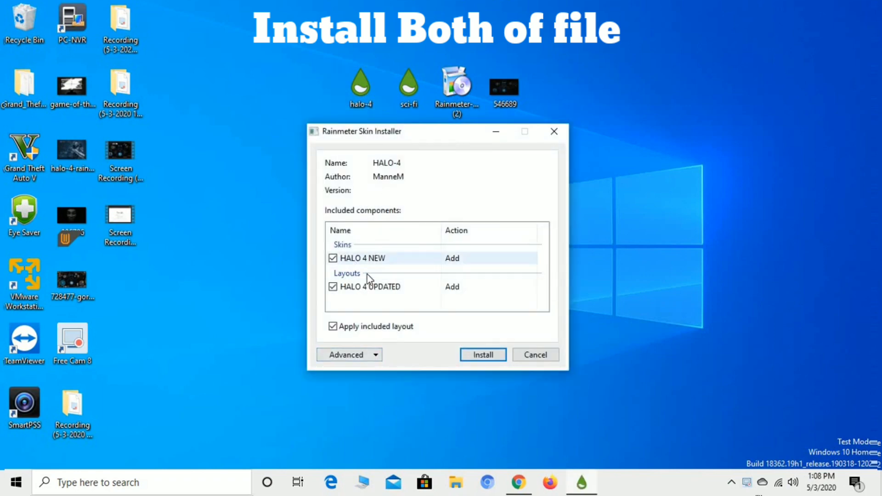
pyautogui.click(479, 355)
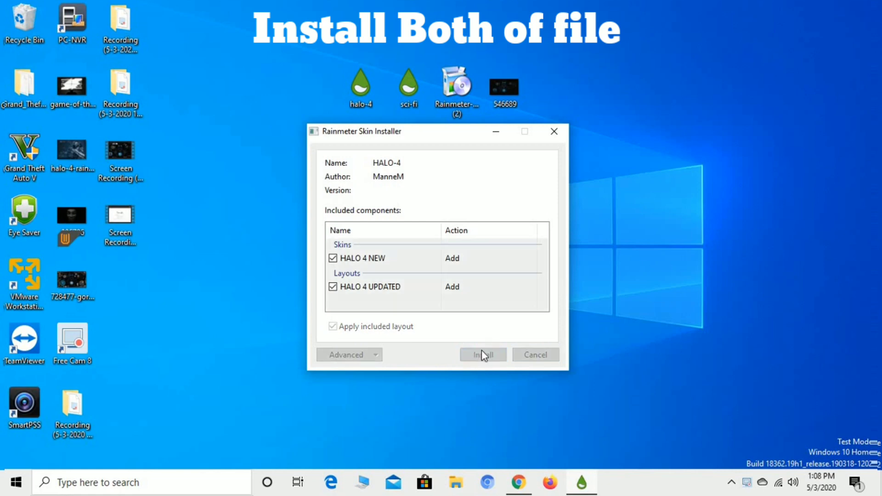
pyautogui.rightClick(663, 228)
pyautogui.click(671, 277)
pyautogui.rightClick(657, 222)
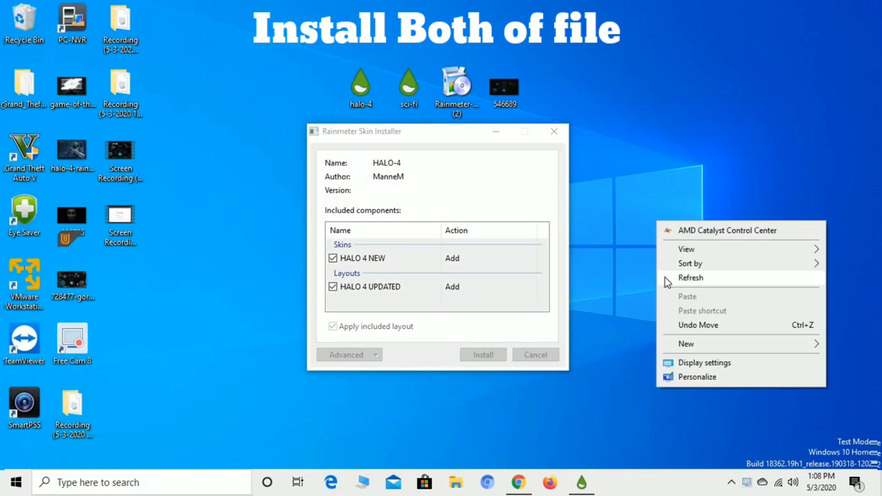
pyautogui.click(671, 278)
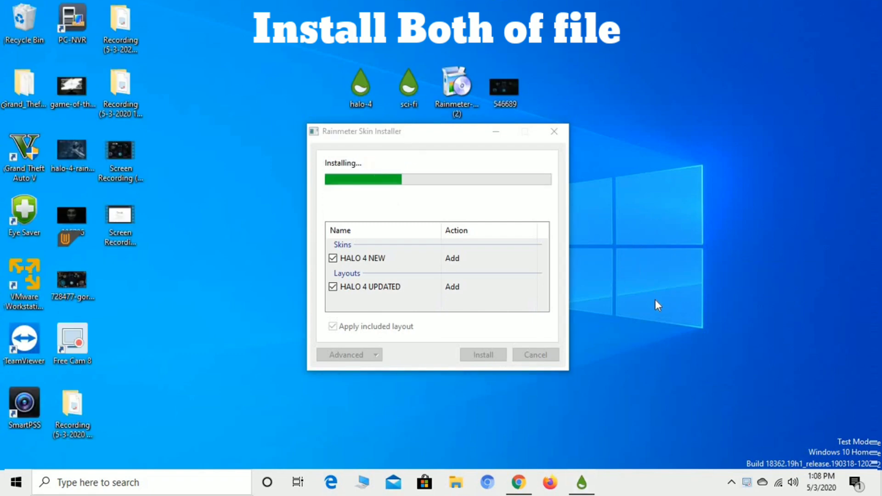
pyautogui.rightClick(632, 241)
pyautogui.click(657, 301)
pyautogui.rightClick(640, 253)
pyautogui.click(666, 309)
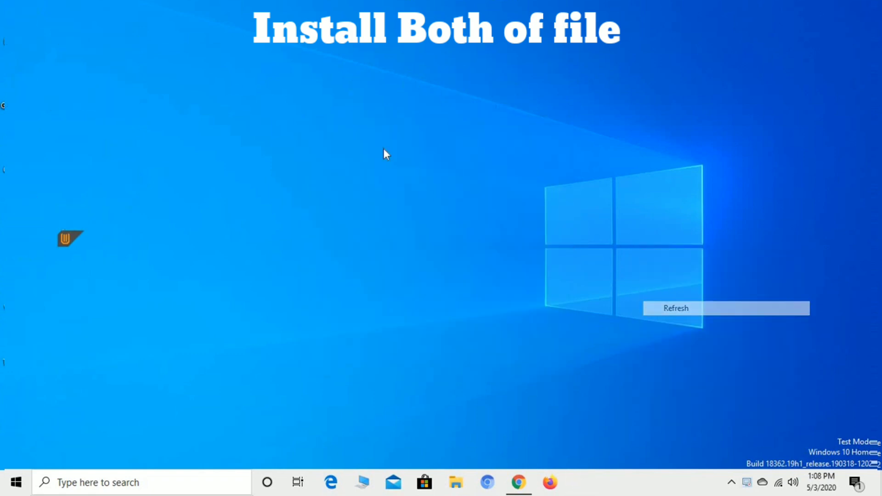
# - Install the Sci-fi Rainmeter skin from the sci-fi package on the desktop
pyautogui.rightClick(407, 93)
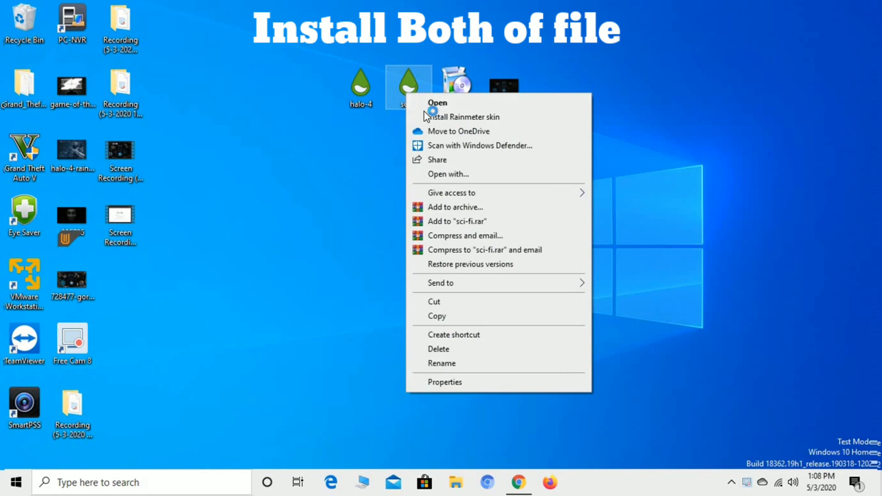
pyautogui.click(425, 116)
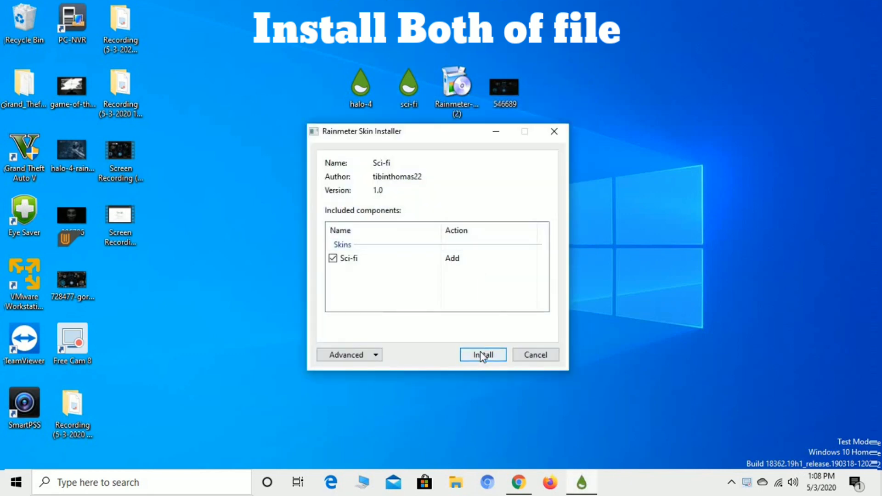
pyautogui.click(481, 355)
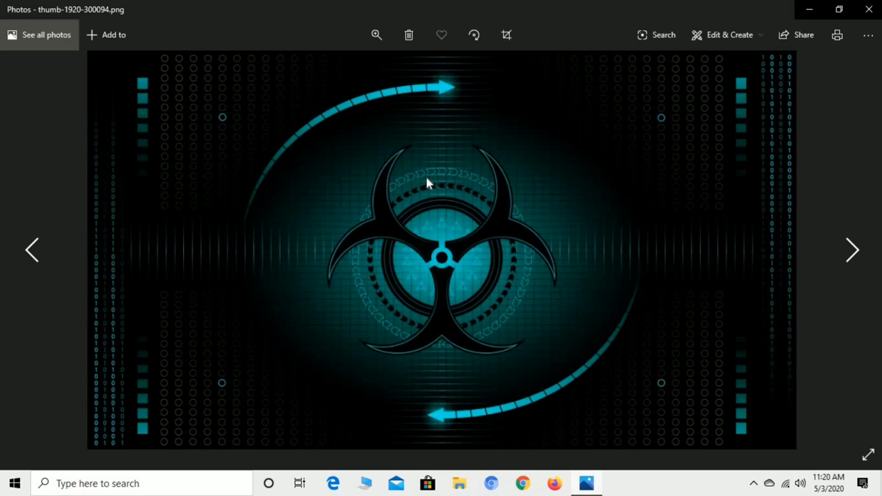
# - Set the biohazard image thumb-1920-300094.png as the desktop background and close the photo viewer
pyautogui.rightClick(426, 179)
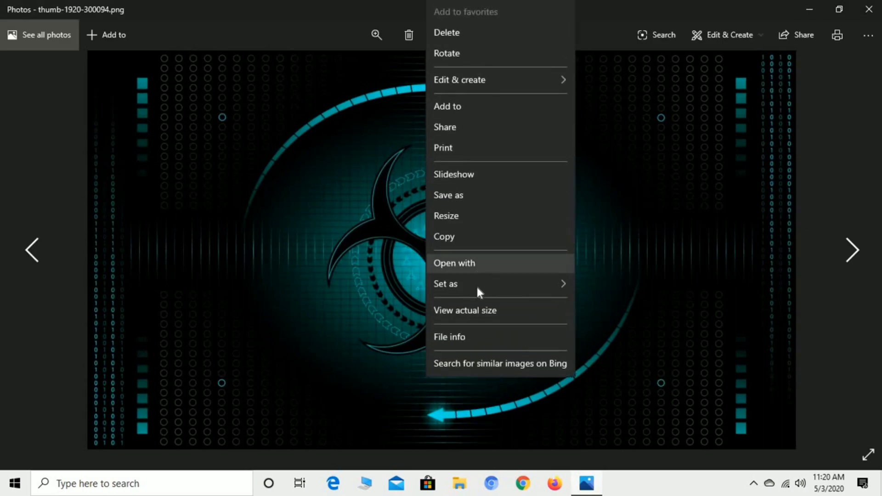
pyautogui.moveTo(558, 289)
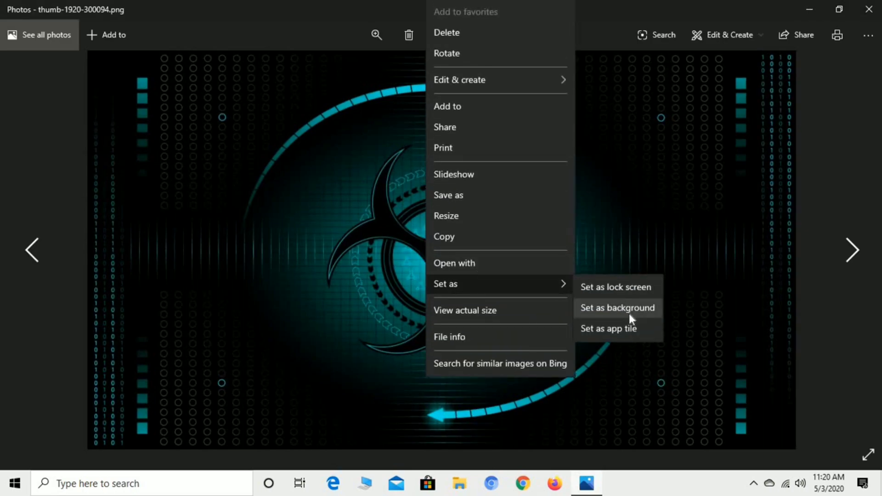
pyautogui.click(629, 313)
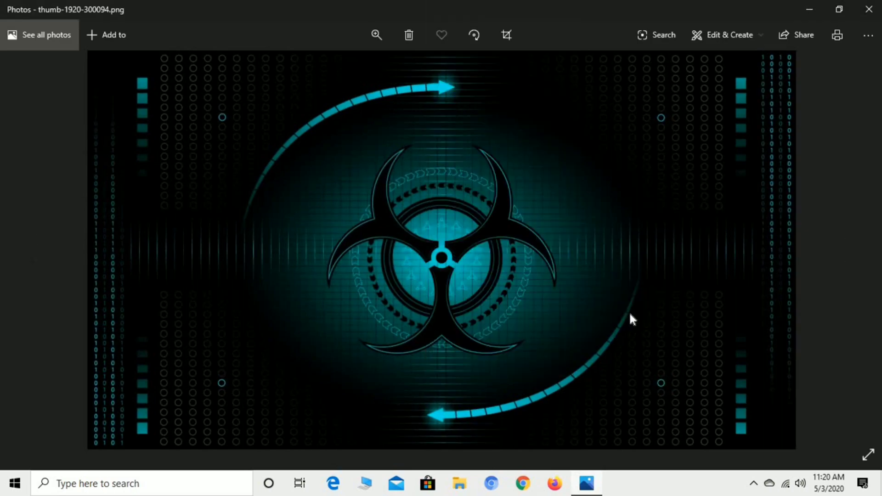
pyautogui.click(870, 9)
# - Hide all desktop icons and refresh the desktop
pyautogui.rightClick(344, 142)
pyautogui.moveTo(495, 179)
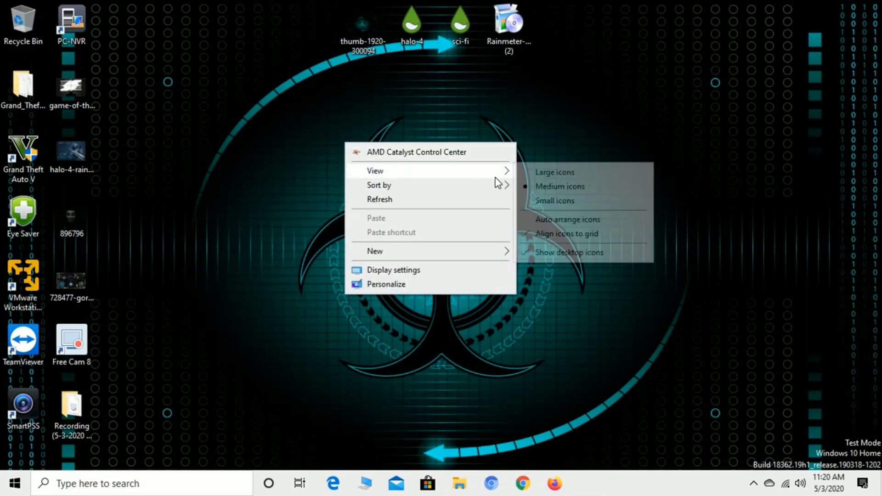
pyautogui.click(552, 252)
pyautogui.rightClick(398, 138)
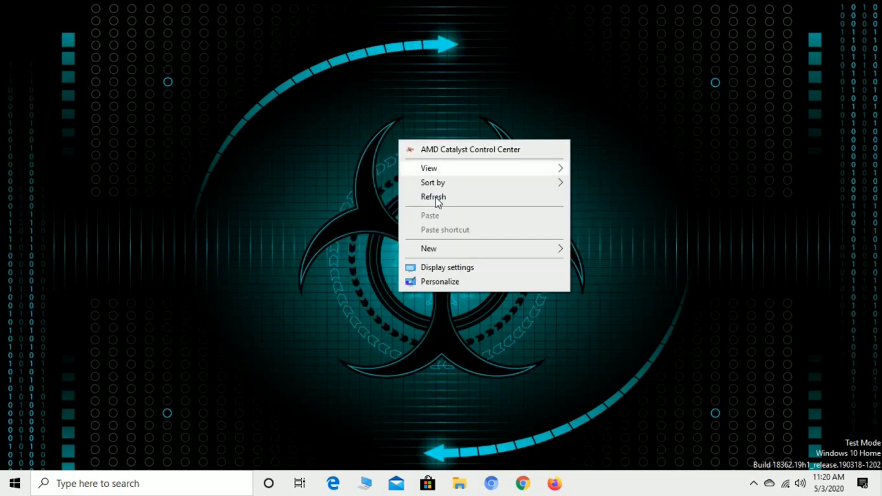
pyautogui.click(436, 197)
pyautogui.rightClick(428, 153)
pyautogui.click(454, 209)
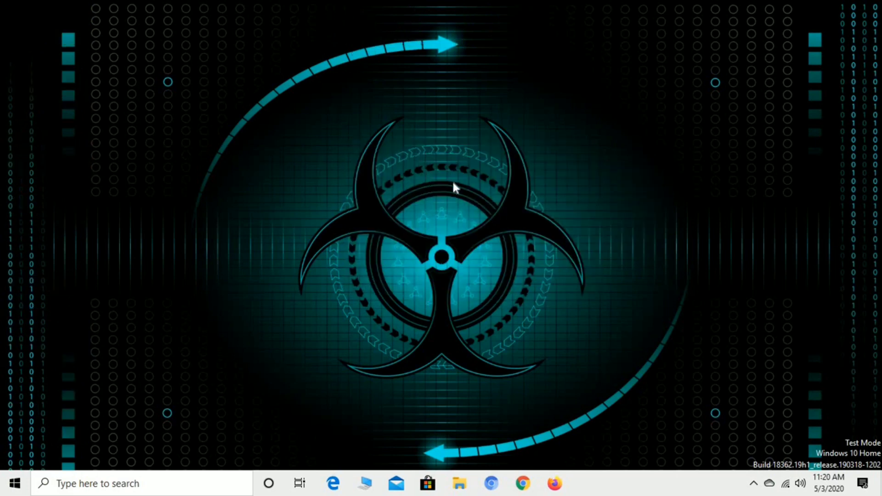
# - Open the Rainmeter manager and expand the HALO 4 NEW skin folder
pyautogui.click(754, 485)
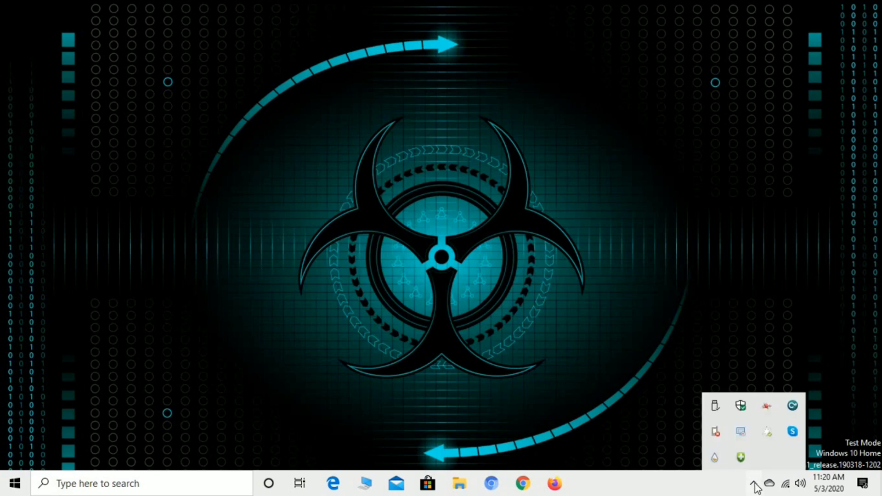
pyautogui.click(715, 459)
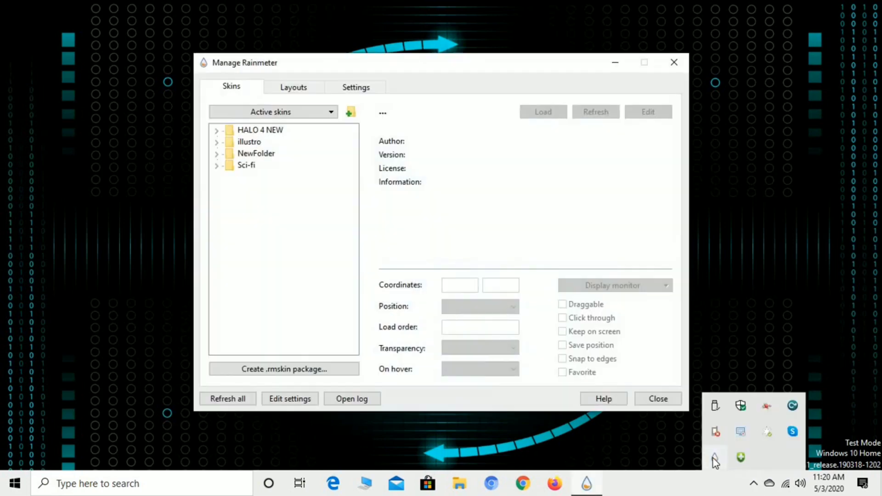
pyautogui.doubleClick(248, 130)
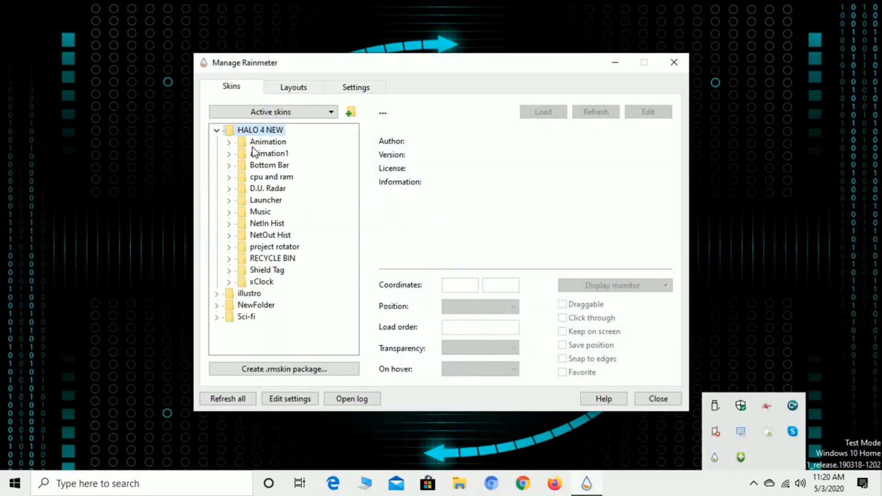
pyautogui.click(15, 483)
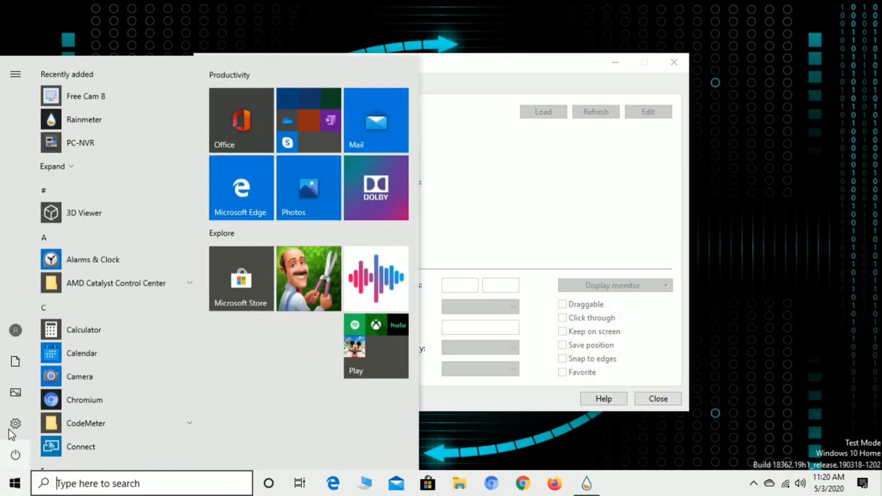
pyautogui.click(14, 424)
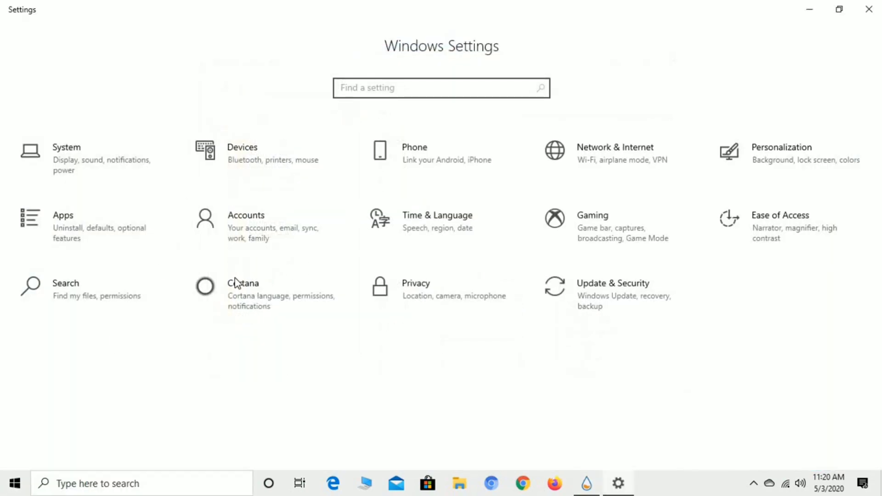
pyautogui.click(869, 10)
# - Set the Windows color mode to Dark in the desktop personalization settings and close the settings
pyautogui.rightClick(118, 158)
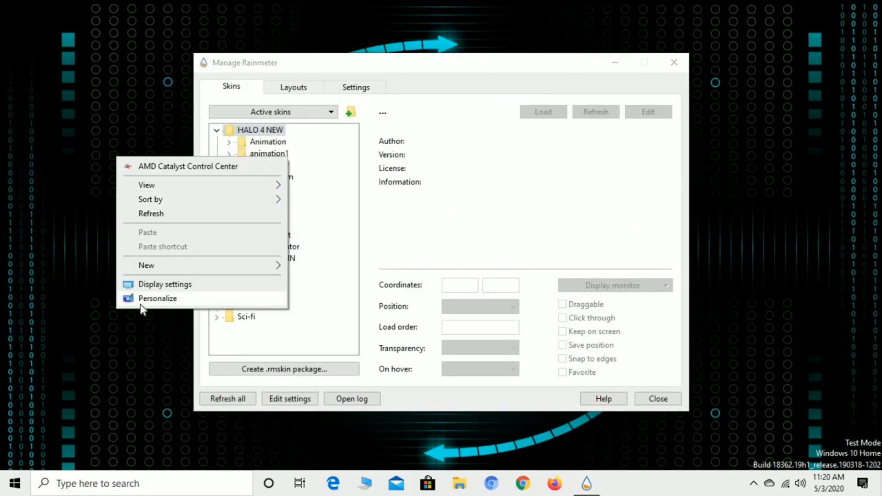
pyautogui.click(139, 302)
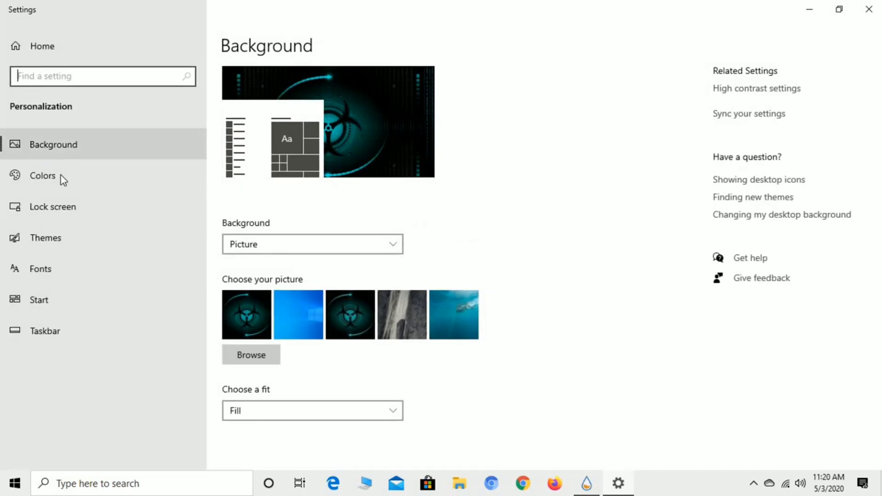
pyautogui.click(61, 178)
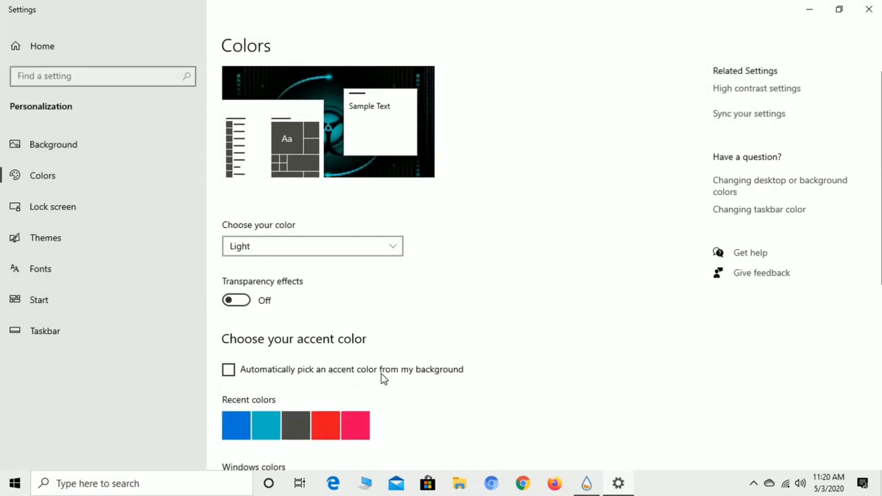
pyautogui.scroll(-6, 386, 372)
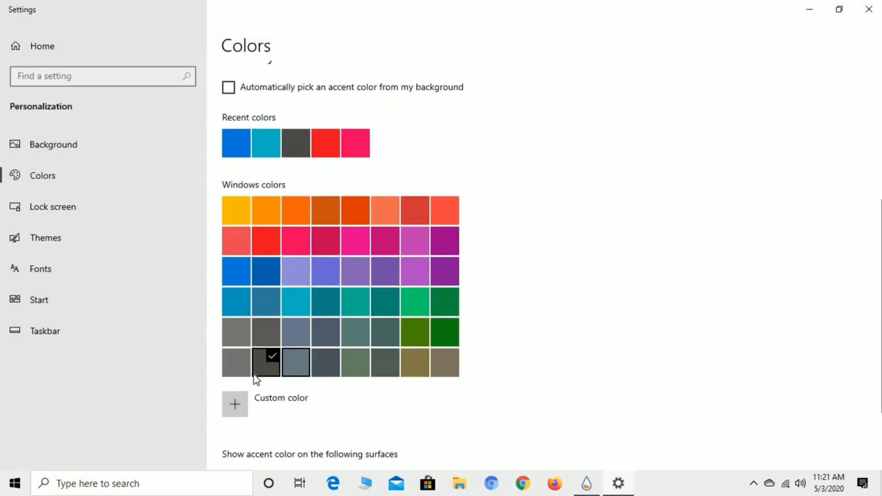
pyautogui.scroll(5, 294, 348)
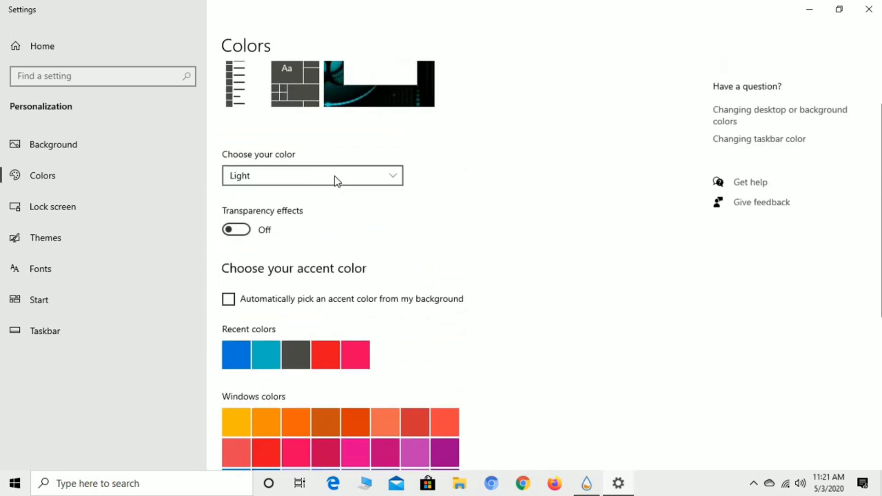
pyautogui.click(335, 176)
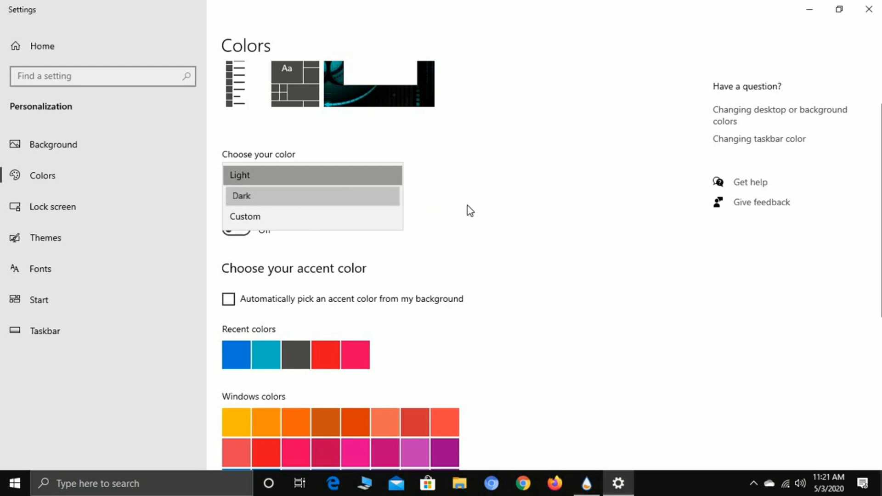
pyautogui.press('Return')
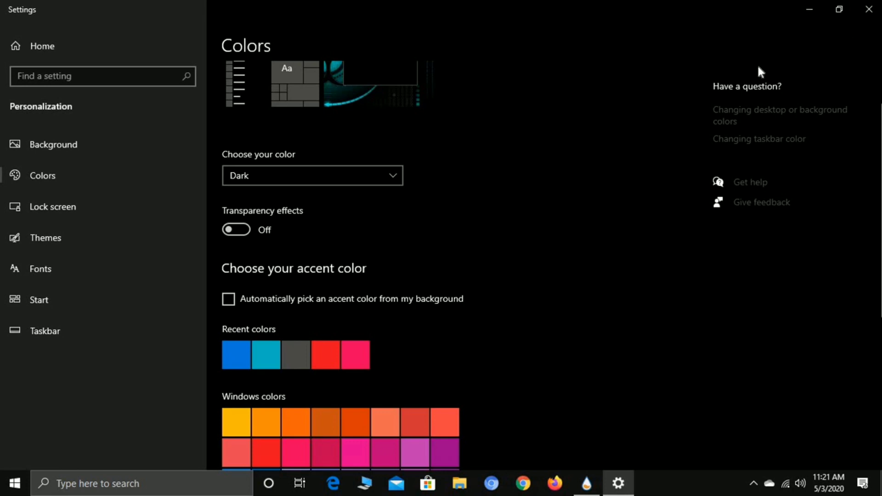
pyautogui.click(860, 8)
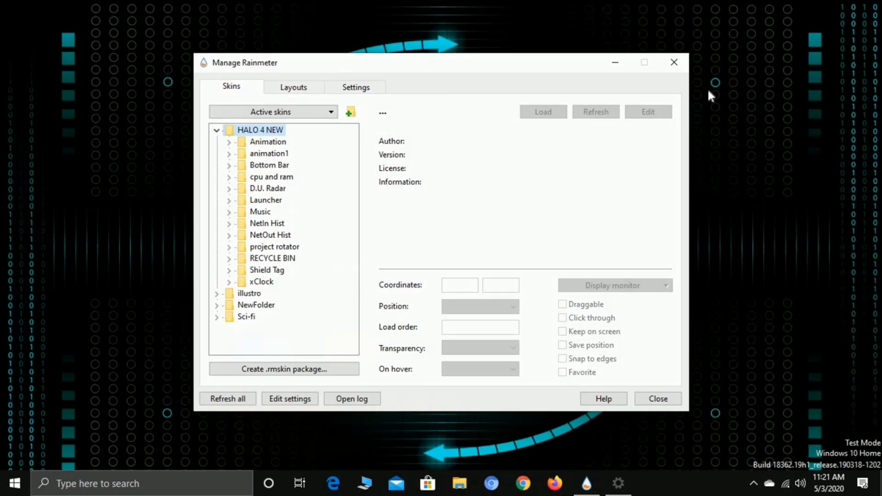
# - Load animation1.ini from the HALO 4 NEW Animation folder and place its dial over the wallpaper's lower-left small circle
pyautogui.doubleClick(257, 143)
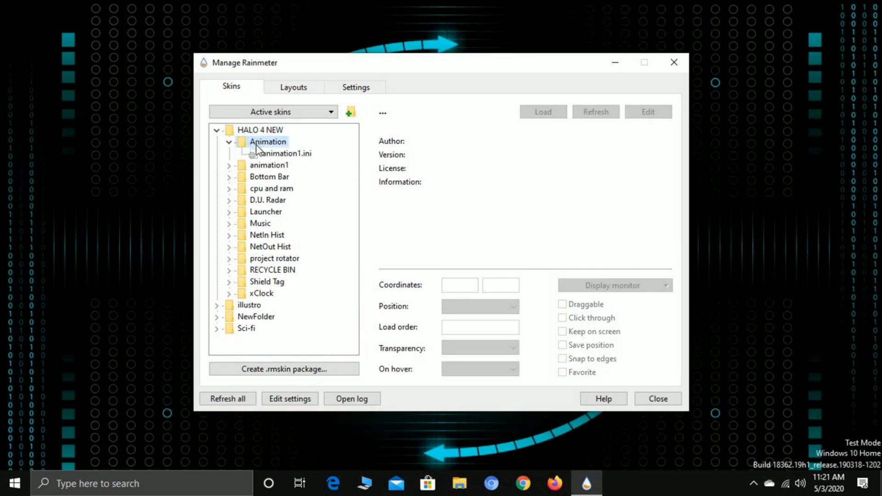
pyautogui.doubleClick(258, 154)
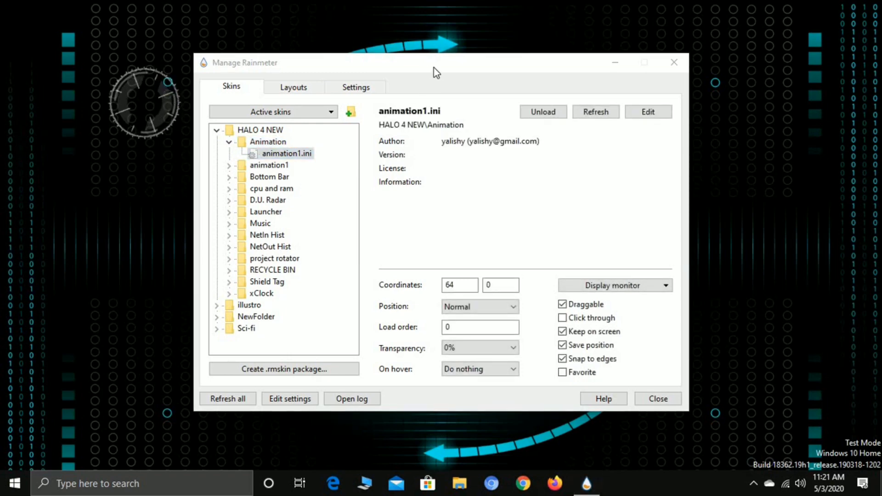
pyautogui.moveTo(470, 68); pyautogui.dragTo(683, 71)
pyautogui.click(141, 133)
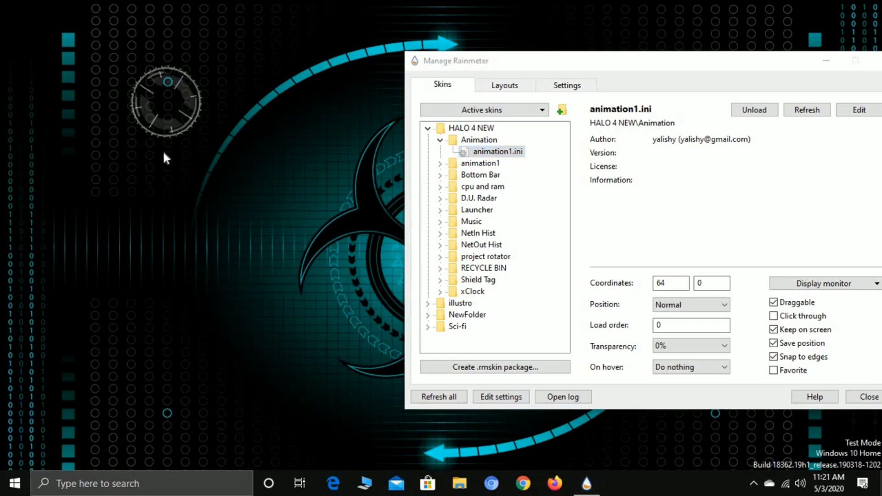
pyautogui.moveTo(163, 150); pyautogui.dragTo(164, 443)
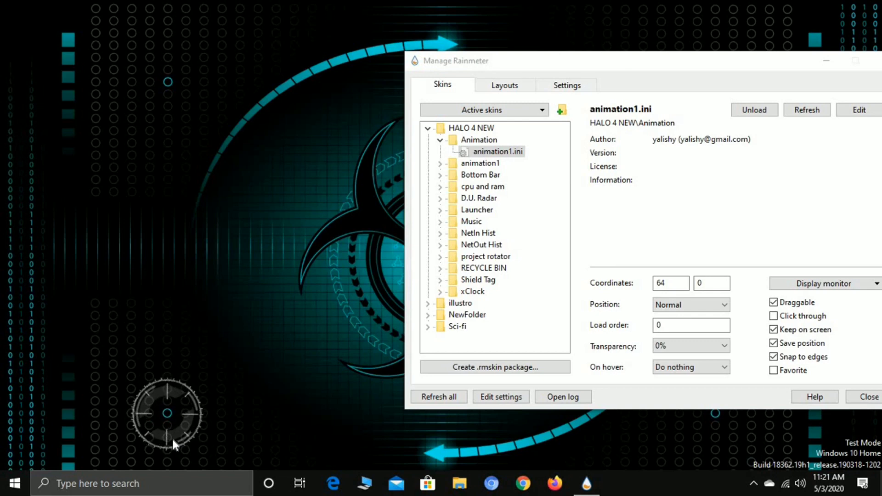
# - Load animation1.ini from the animation1 folder and place its dial over the wallpaper's lower-right small circle, at about 944, 477
pyautogui.doubleClick(478, 164)
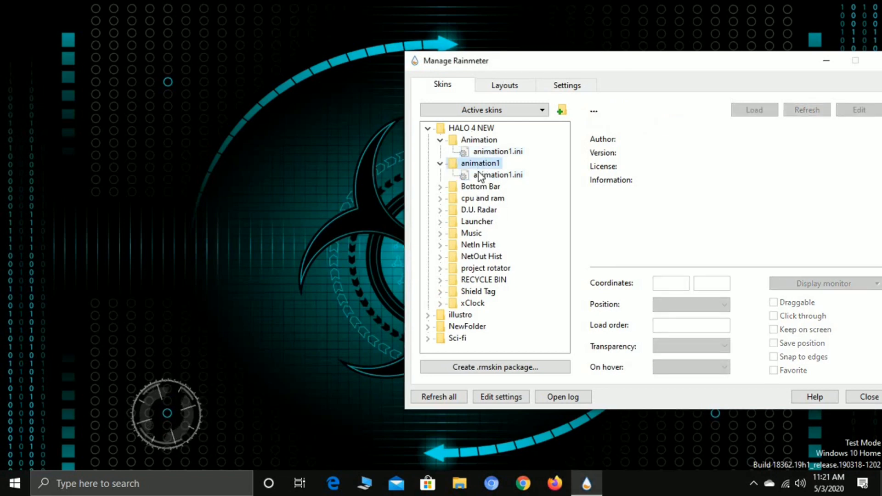
pyautogui.doubleClick(496, 175)
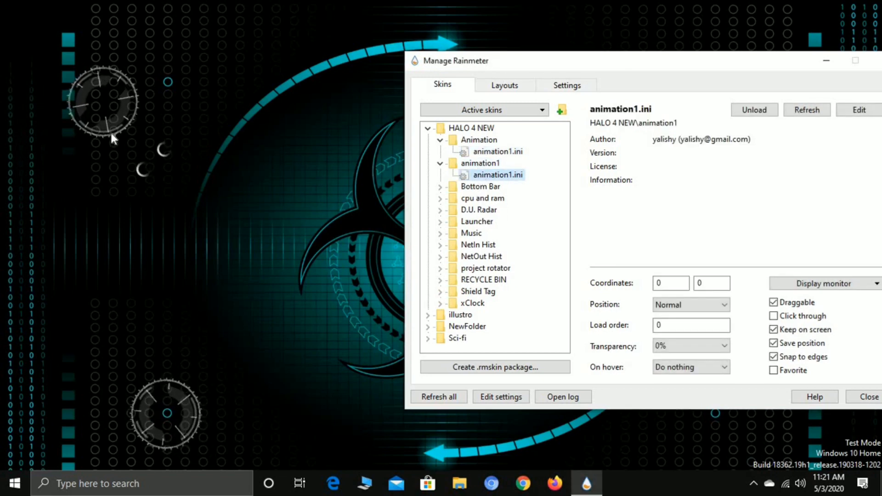
pyautogui.moveTo(134, 139); pyautogui.dragTo(260, 236)
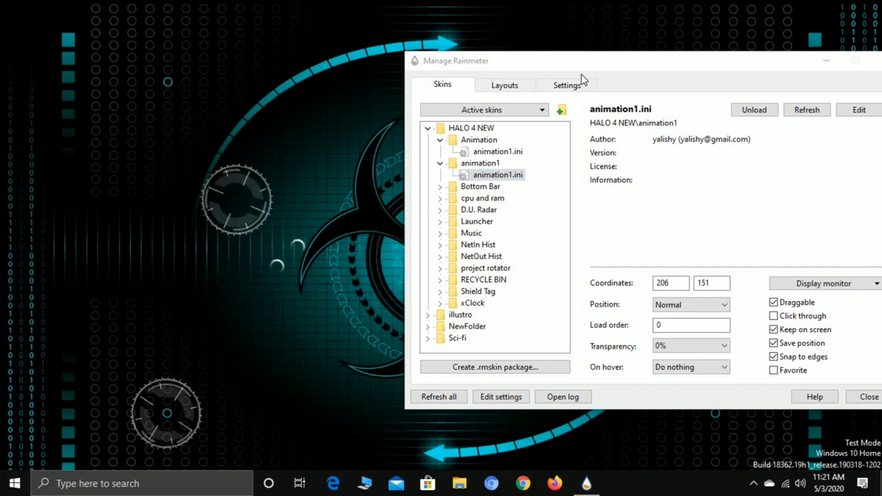
pyautogui.moveTo(594, 63); pyautogui.dragTo(41, 282)
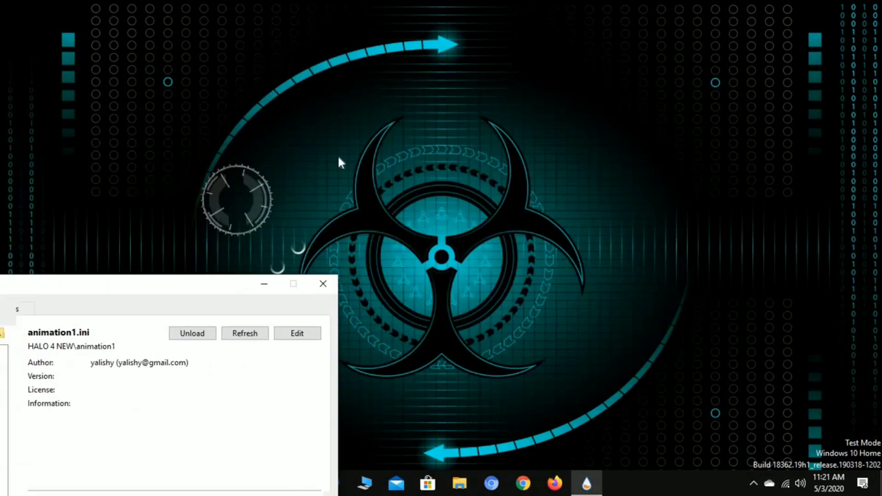
pyautogui.click(360, 219)
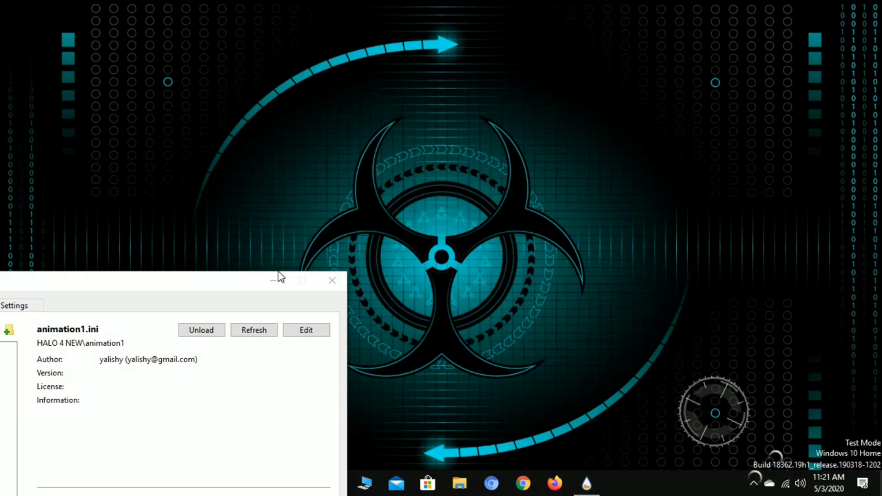
pyautogui.moveTo(185, 281); pyautogui.dragTo(567, 74)
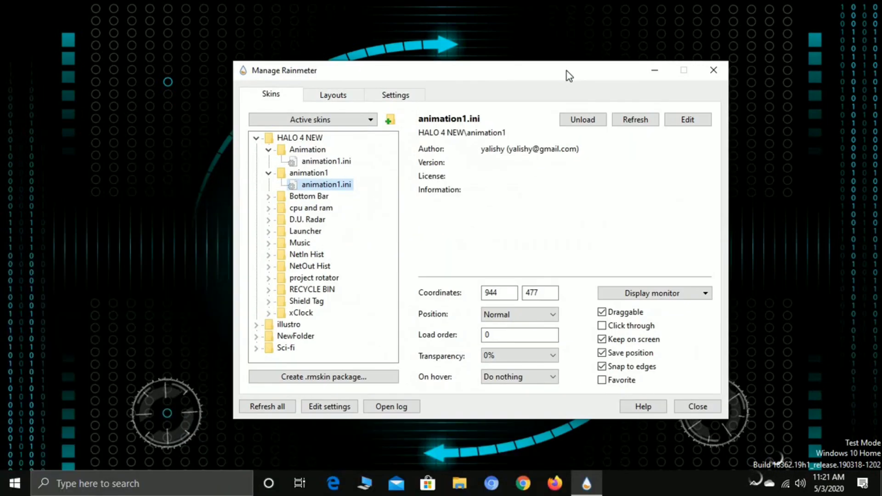
# - Load the Concave.ini skin from the HALO 4 NEW Bottom Bar folder
pyautogui.doubleClick(312, 198)
pyautogui.click(317, 207)
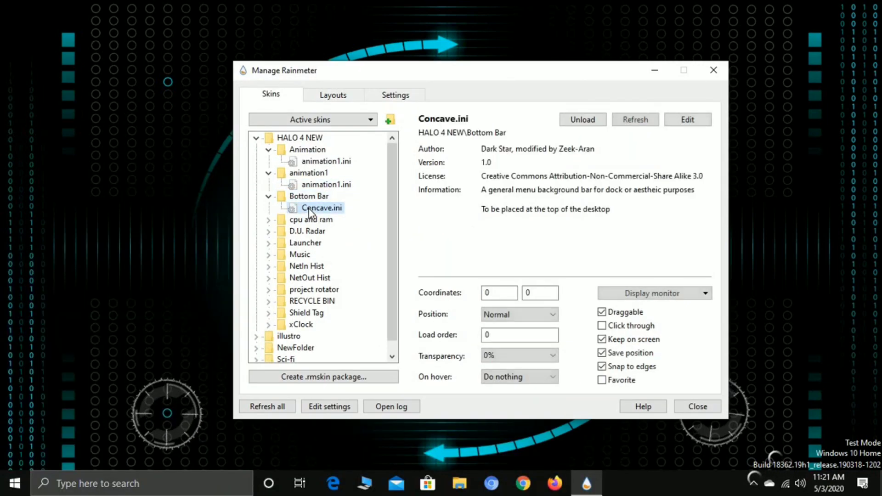
pyautogui.moveTo(416, 80)
pyautogui.mouseDown()
pyautogui.moveTo(571, 69)
pyautogui.moveTo(305, 269)
pyautogui.moveTo(410, 77)
pyautogui.mouseUp()
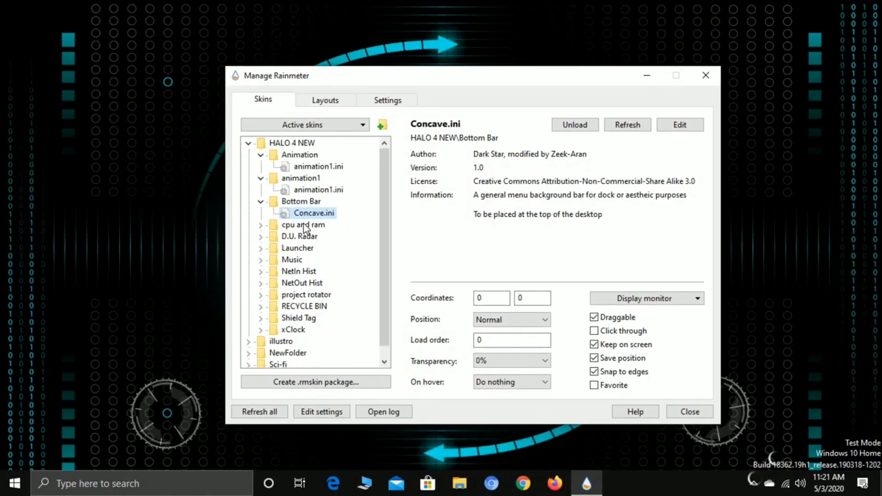
# - Load cpu and ram.ini from the cpu and ram folder and place the meter near the desktop's left edge, above the lower-left dial
pyautogui.doubleClick(307, 226)
pyautogui.doubleClick(317, 236)
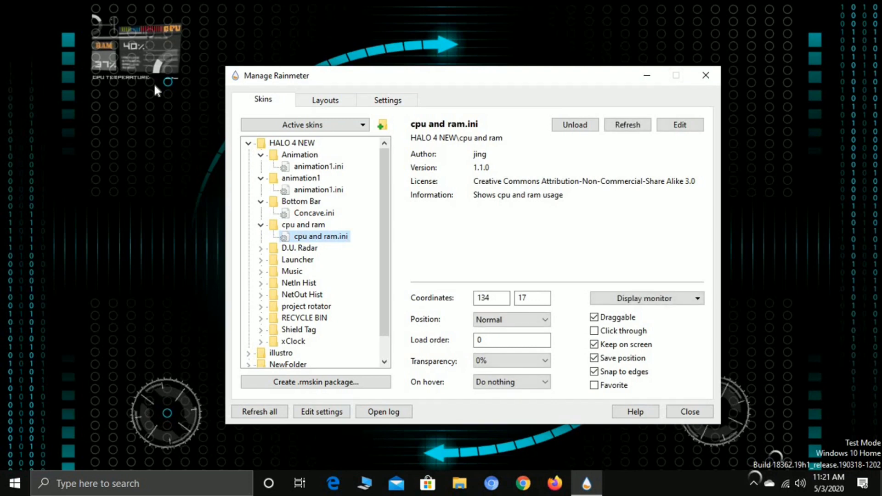
pyautogui.moveTo(136, 67); pyautogui.dragTo(110, 183)
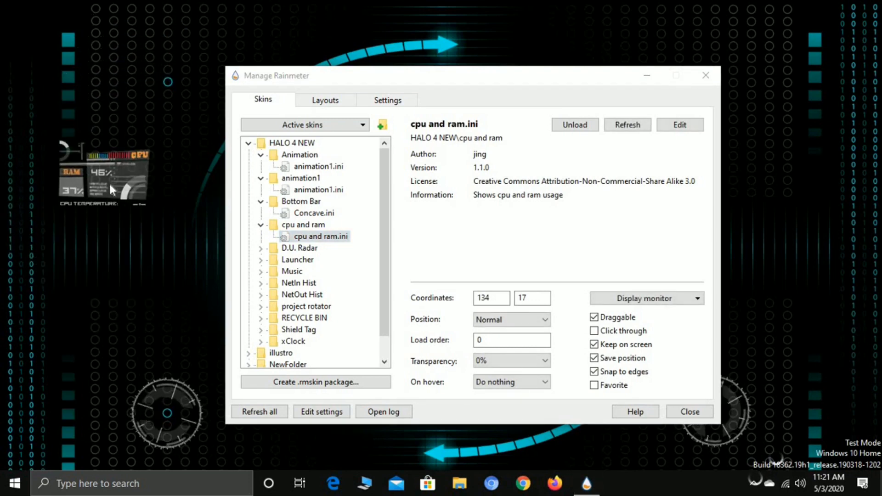
# - Load radar.ini from the D.U. Radar folder and center it on the wallpaper's upper-left small circle, at about 171, 39
pyautogui.doubleClick(307, 247)
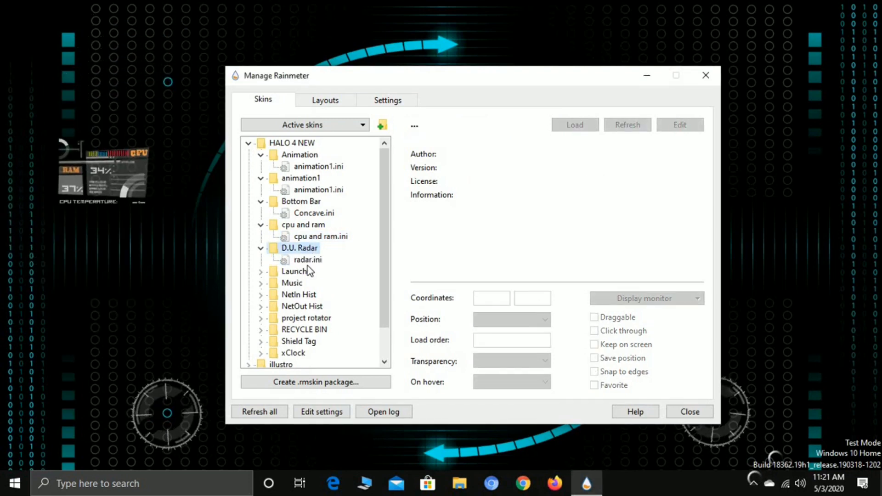
pyautogui.click(307, 262)
pyautogui.doubleClick(308, 259)
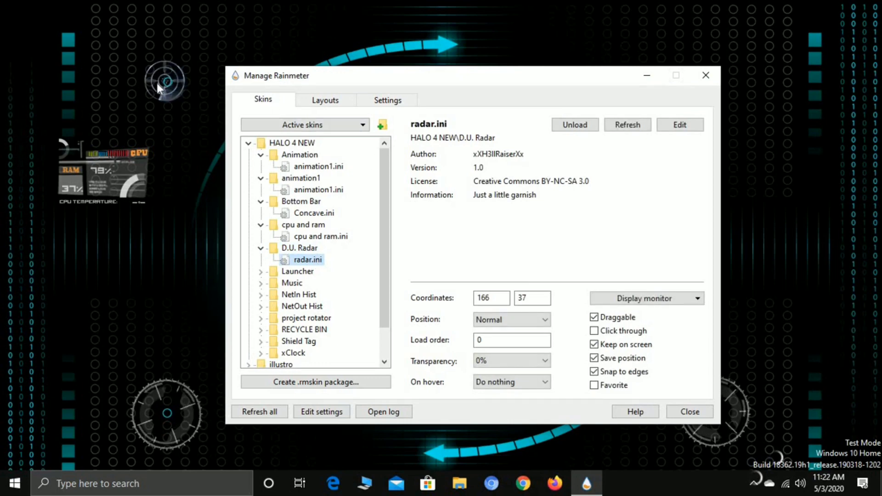
pyautogui.moveTo(170, 113); pyautogui.dragTo(159, 82)
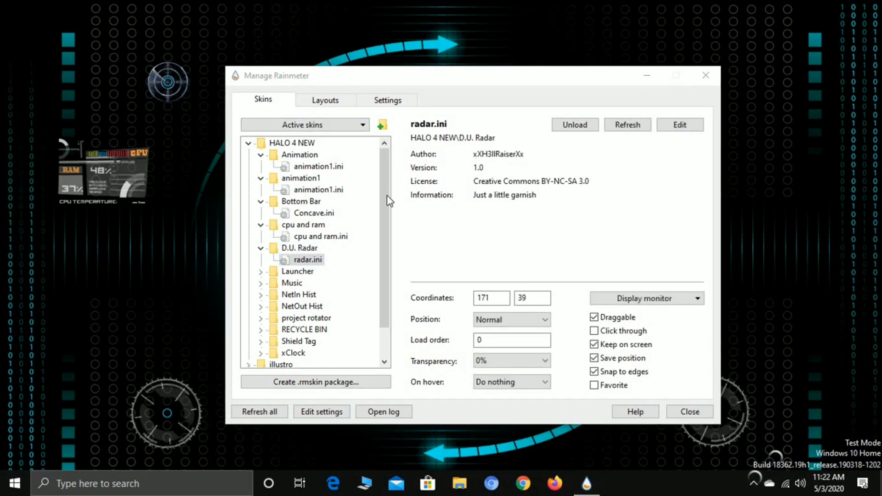
# - Try out Launcher.ini from the HALO 4 NEW Launcher folder on the desktop and unload it
pyautogui.click(296, 273)
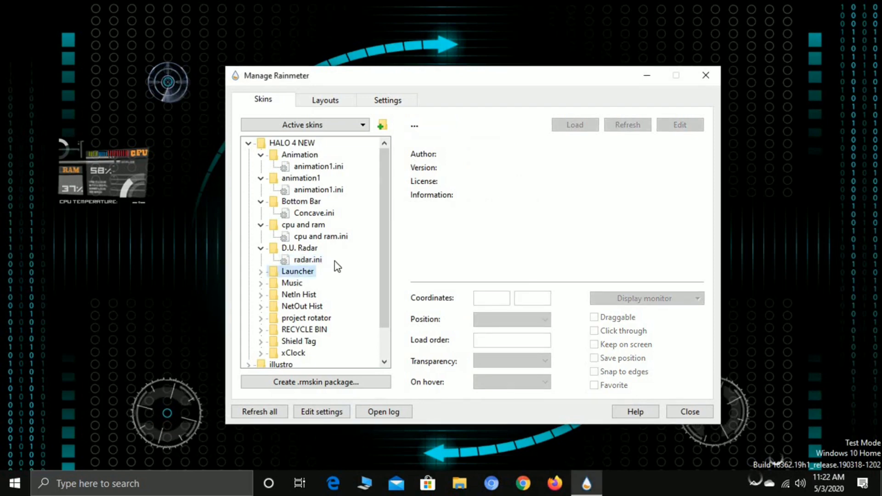
pyautogui.doubleClick(296, 273)
pyautogui.click(295, 282)
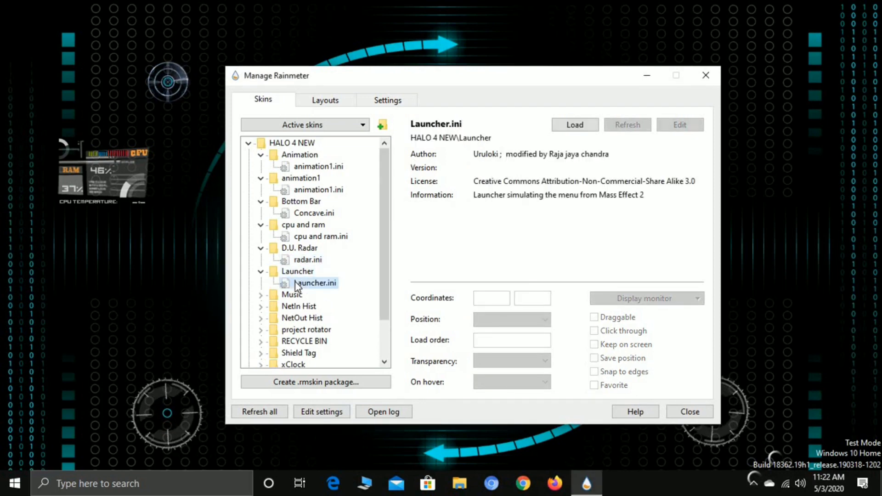
pyautogui.doubleClick(296, 282)
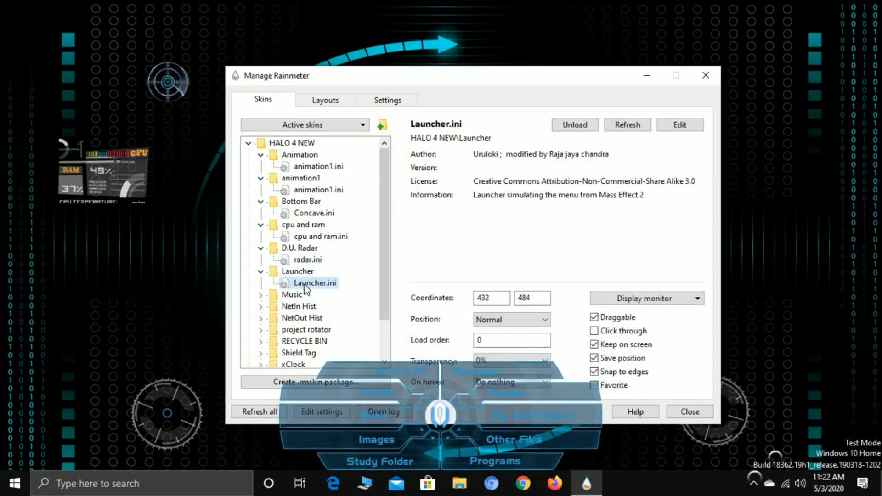
pyautogui.rightClick(420, 379)
pyautogui.click(473, 371)
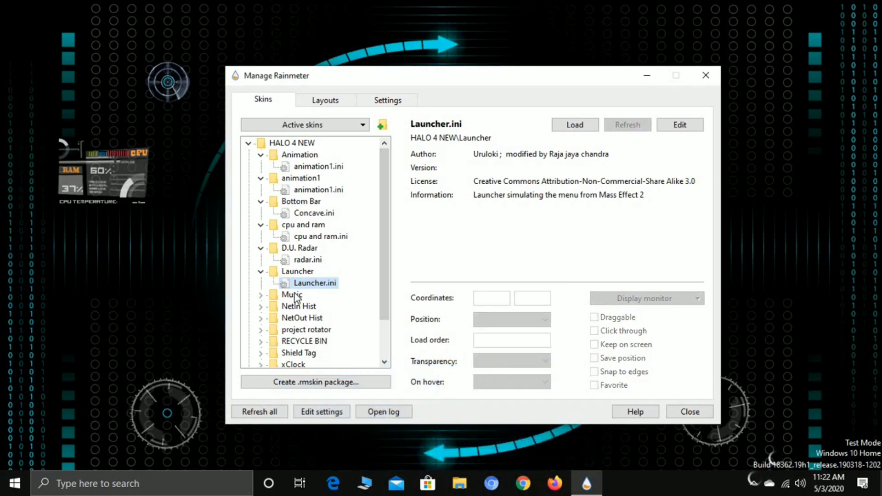
# - Load Music.ini from the Music folder and place the music player in the desktop's upper-right corner, at about 875, 0
pyautogui.doubleClick(293, 294)
pyautogui.doubleClick(290, 304)
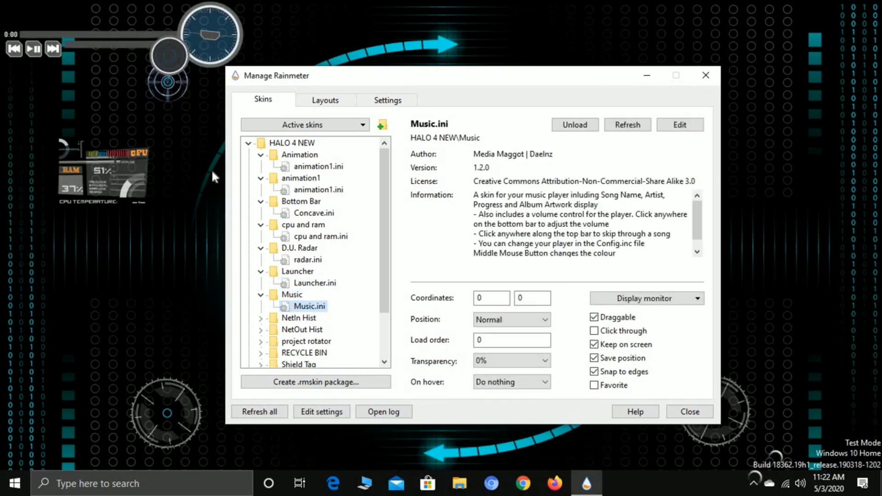
pyautogui.moveTo(185, 43); pyautogui.dragTo(754, 45)
pyautogui.moveTo(559, 79); pyautogui.dragTo(557, 112)
pyautogui.click(548, 120)
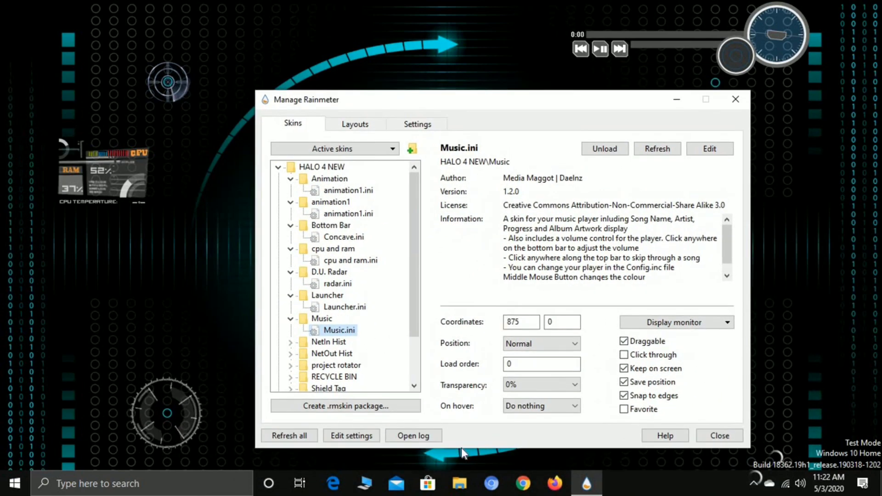
# - Load NetIn Graph.ini from the NetIn Hist folder and NetOut Graph.ini from the NetOut Hist folder
pyautogui.doubleClick(329, 342)
pyautogui.click(332, 354)
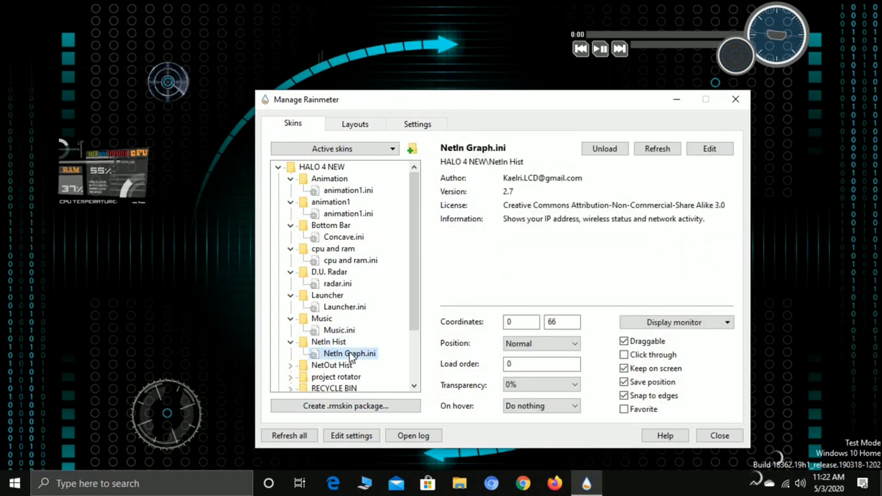
pyautogui.scroll(-1, 353, 357)
pyautogui.doubleClick(348, 331)
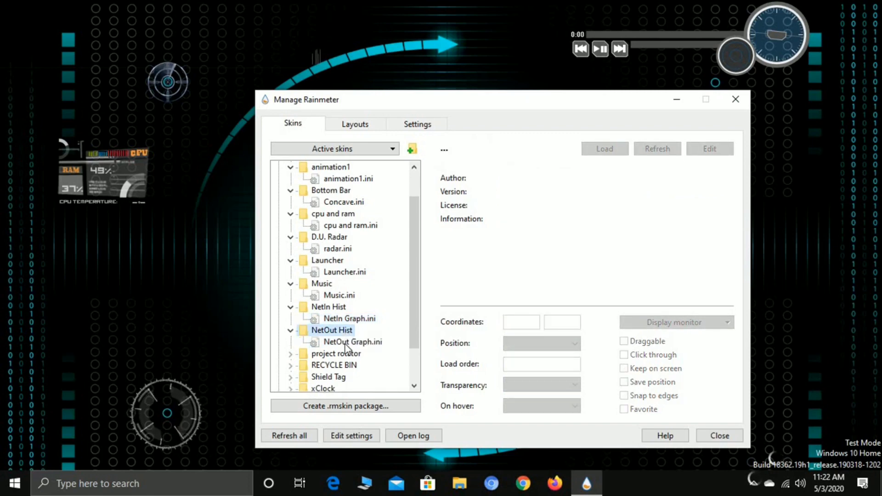
pyautogui.click(351, 342)
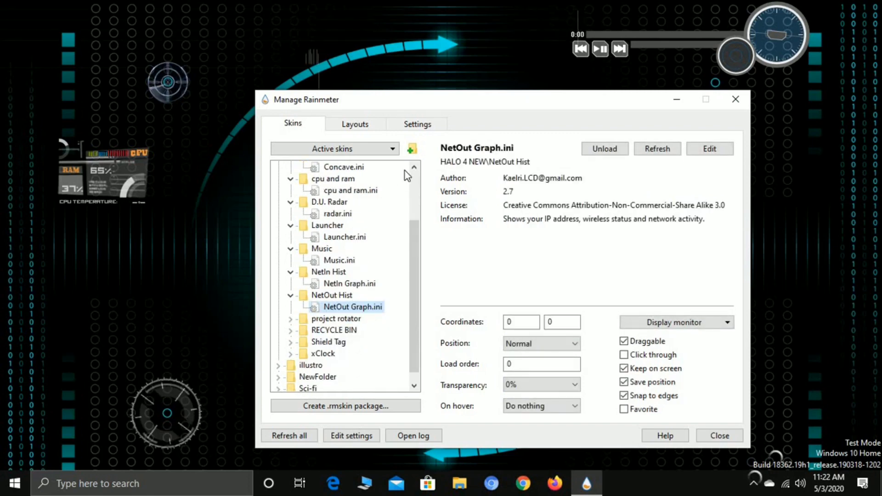
# - Load project.ini from the project rotator folder and place the widget in the desktop's upper-right area, overlapping the music player
pyautogui.doubleClick(346, 316)
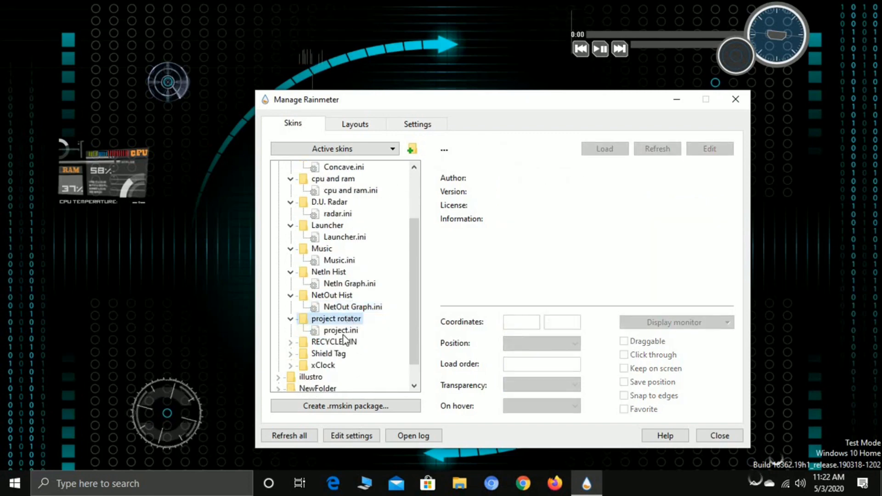
pyautogui.click(343, 333)
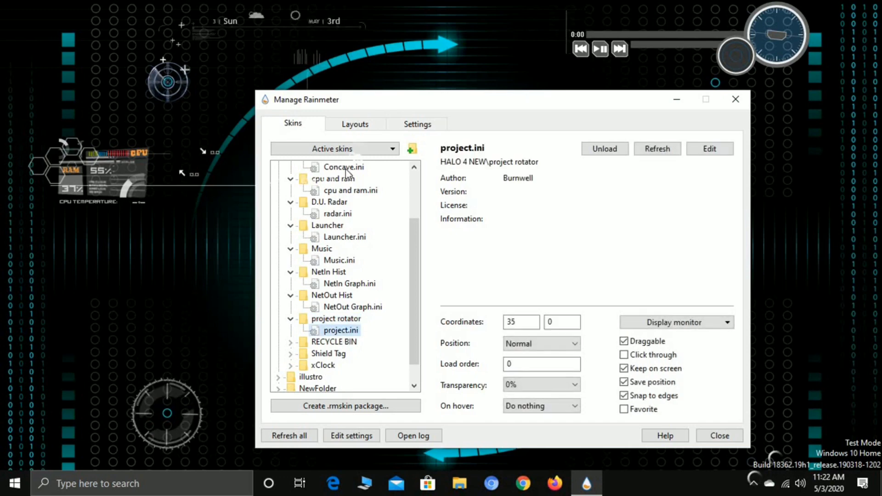
pyautogui.moveTo(393, 99); pyautogui.dragTo(241, 330)
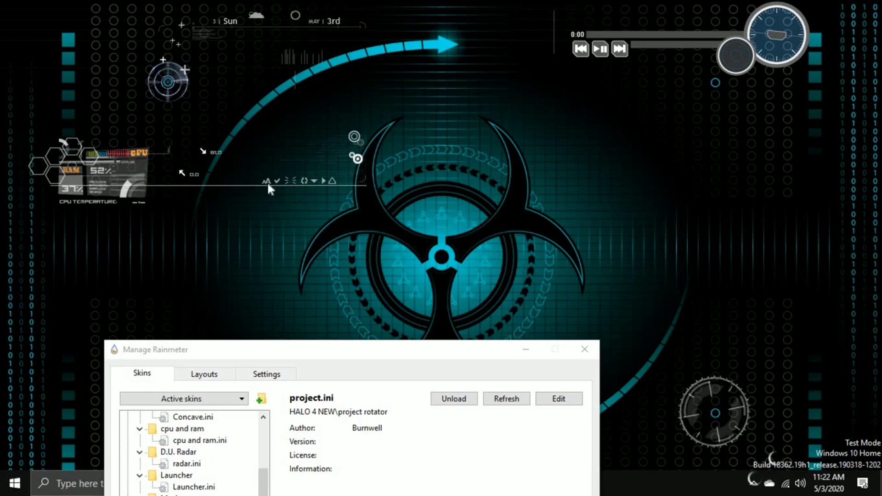
pyautogui.moveTo(348, 186); pyautogui.dragTo(858, 262)
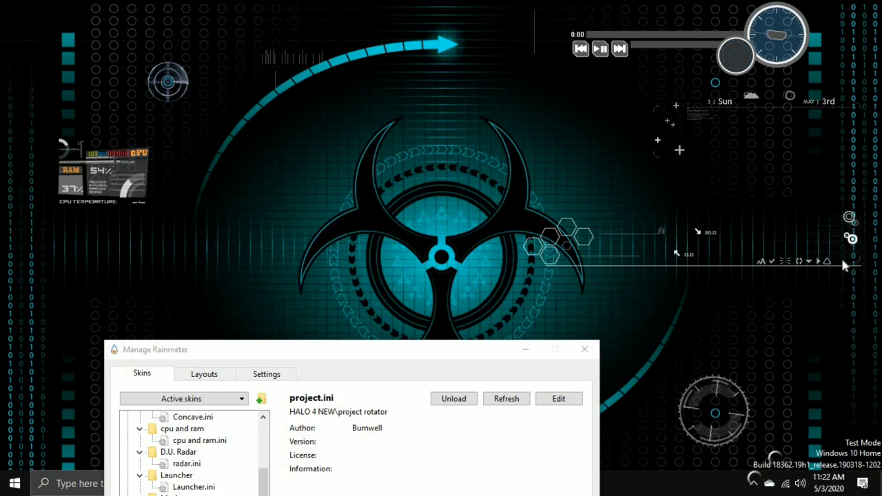
pyautogui.moveTo(841, 258); pyautogui.dragTo(845, 140)
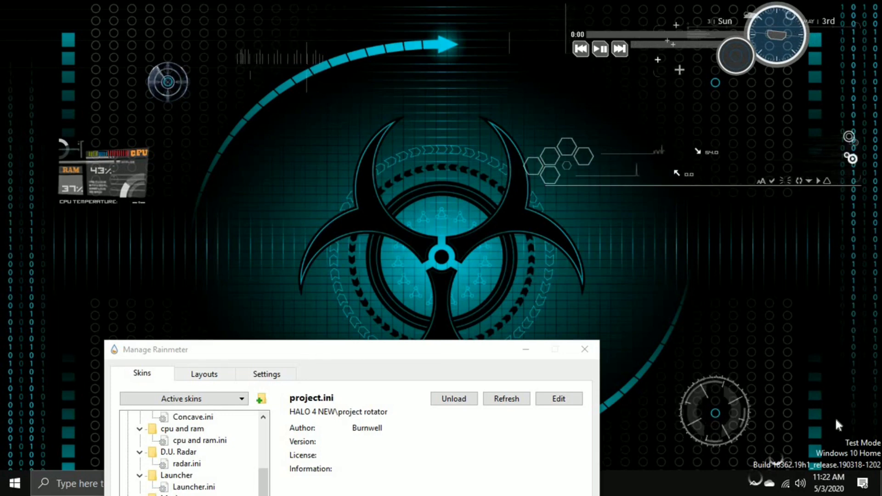
pyautogui.moveTo(847, 212); pyautogui.dragTo(847, 494)
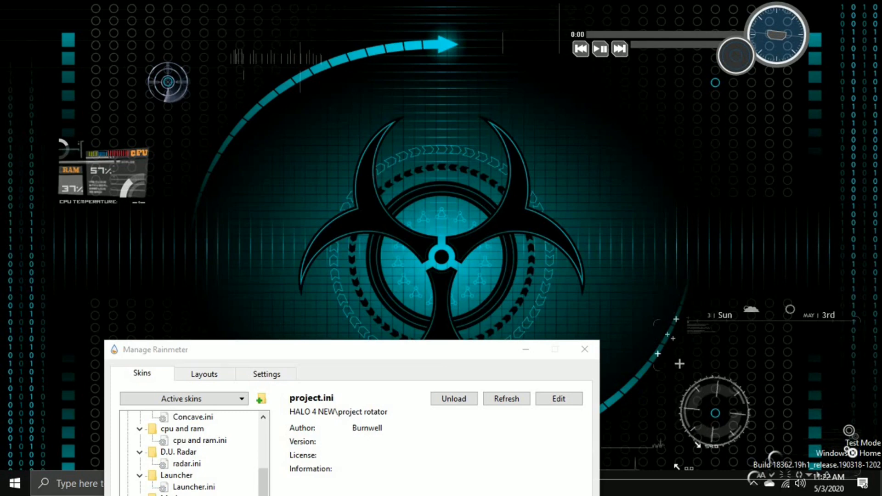
pyautogui.moveTo(867, 446); pyautogui.dragTo(867, 153)
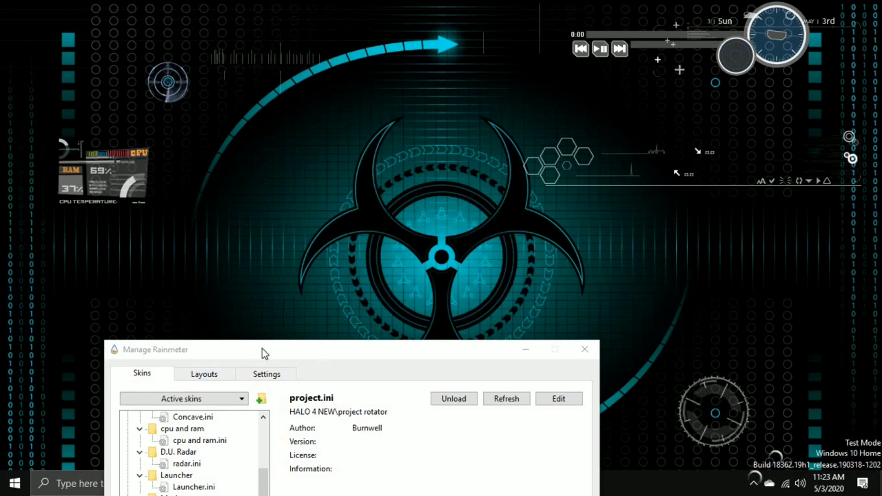
# - Load RECYCLE BIN.ini from the RECYCLE BIN folder and place it below the CPU and RAM meter, at about 48, 344
pyautogui.moveTo(262, 349); pyautogui.dragTo(452, 38)
pyautogui.doubleClick(427, 296)
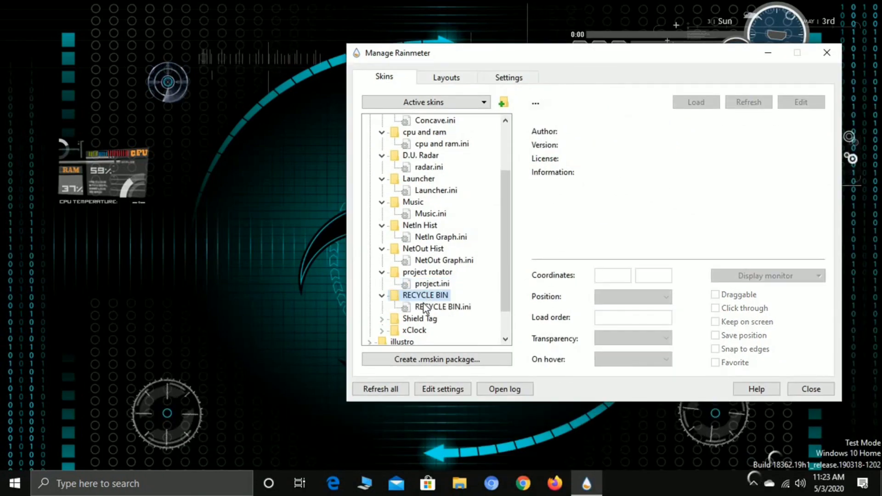
pyautogui.doubleClick(424, 306)
pyautogui.moveTo(94, 122); pyautogui.dragTo(110, 271)
# - Load Shield Tag.ini from the Shield Tag folder and place it below the recycle bin widget, at about 19, 460
pyautogui.scroll(-1, 410, 330)
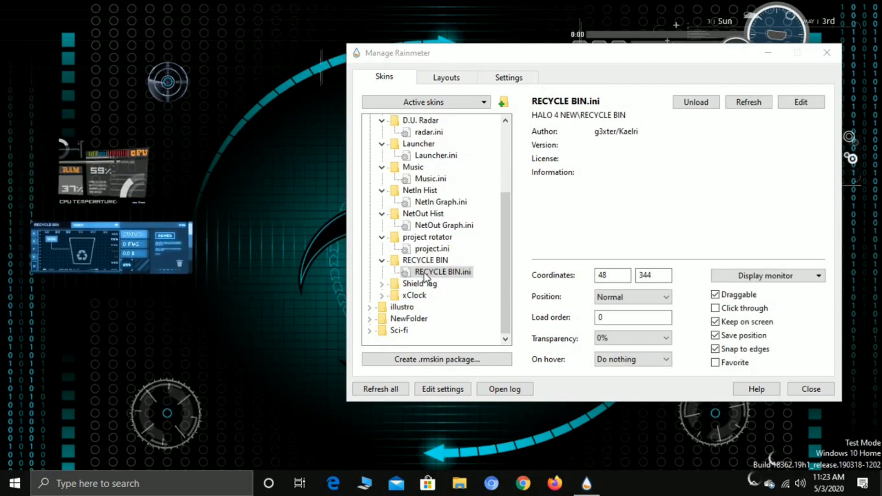
pyautogui.doubleClick(419, 283)
pyautogui.doubleClick(419, 295)
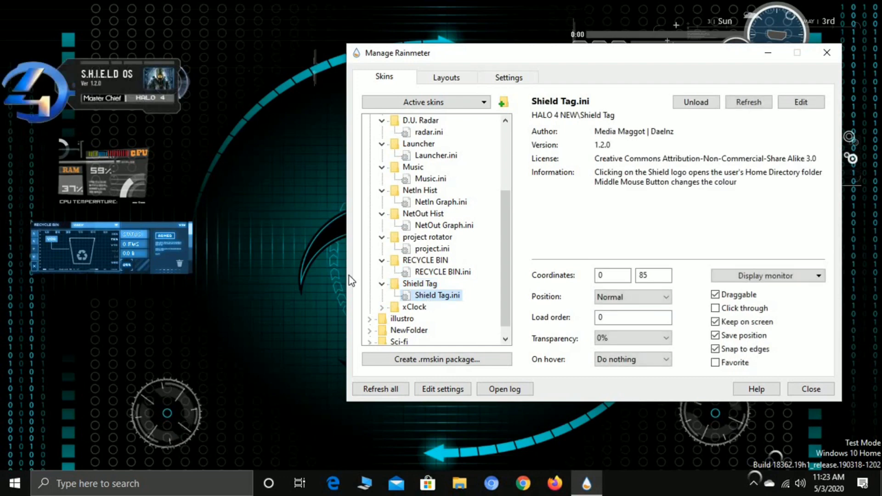
pyautogui.moveTo(117, 73); pyautogui.dragTo(128, 315)
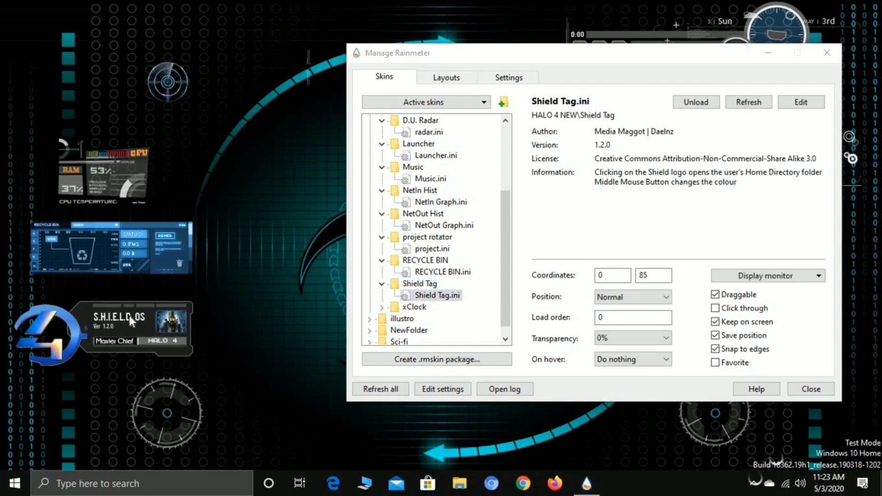
# - Load xclock.ini from the xClock folder and place the clock rings above the lower-right dial, at about 1055, 357
pyautogui.scroll(-1, 374, 294)
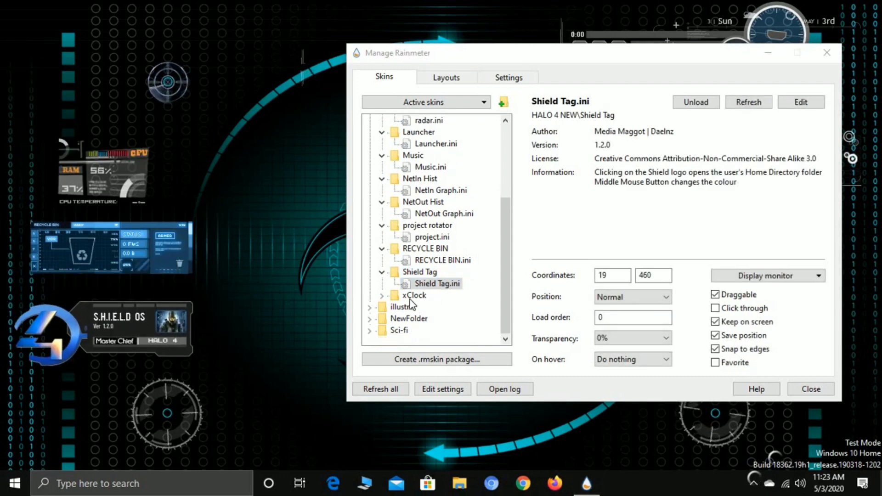
pyautogui.click(410, 296)
pyautogui.doubleClick(411, 296)
pyautogui.doubleClick(428, 308)
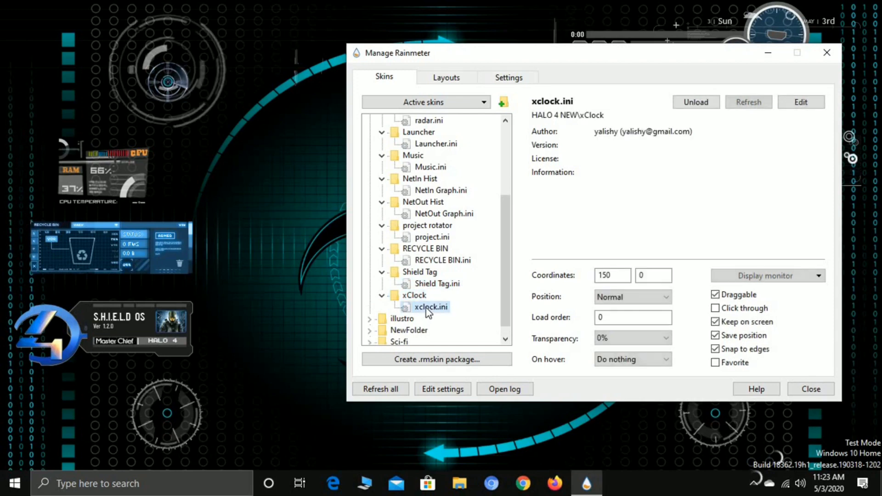
pyautogui.click(169, 136)
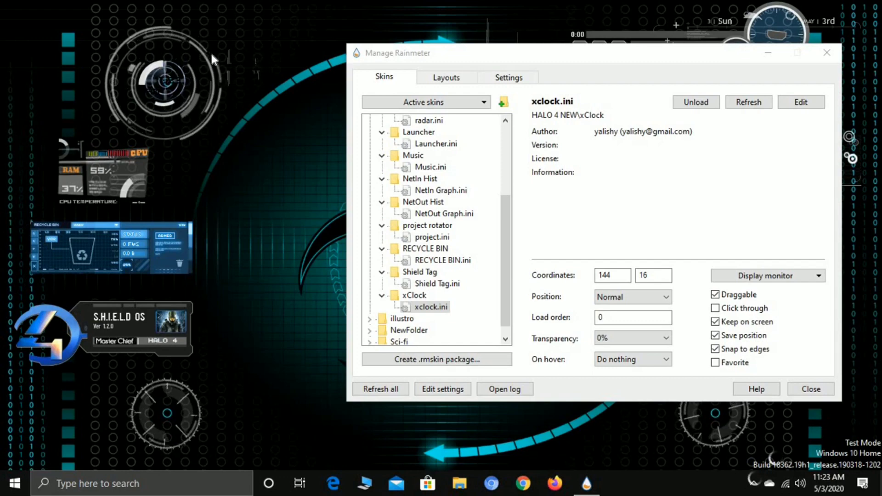
pyautogui.moveTo(444, 54); pyautogui.dragTo(108, 232)
pyautogui.moveTo(208, 65); pyautogui.dragTo(754, 263)
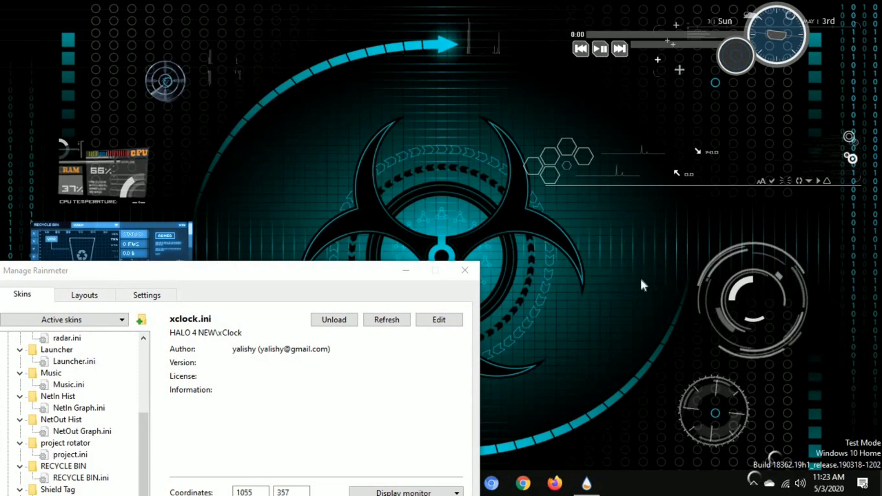
# - Center the radar skin inside the xClock rings and nudge the lower-right dial slightly to the right
pyautogui.moveTo(174, 89); pyautogui.dragTo(763, 316)
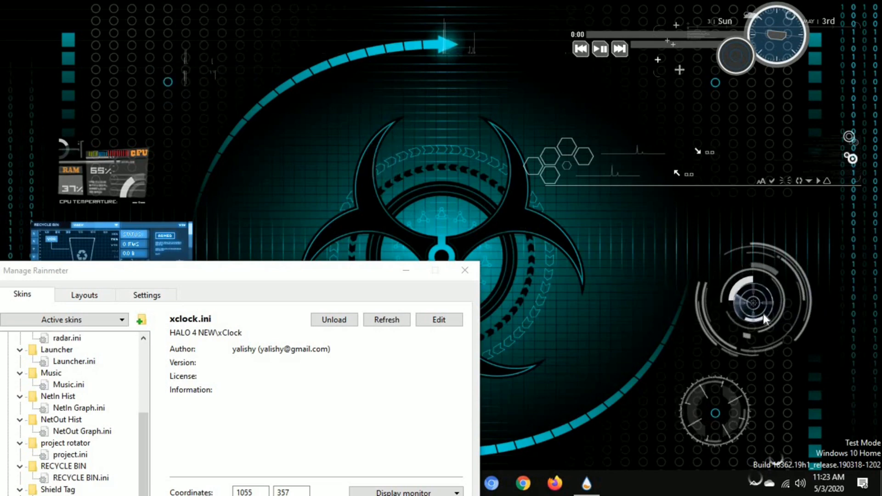
pyautogui.moveTo(763, 316); pyautogui.dragTo(765, 314)
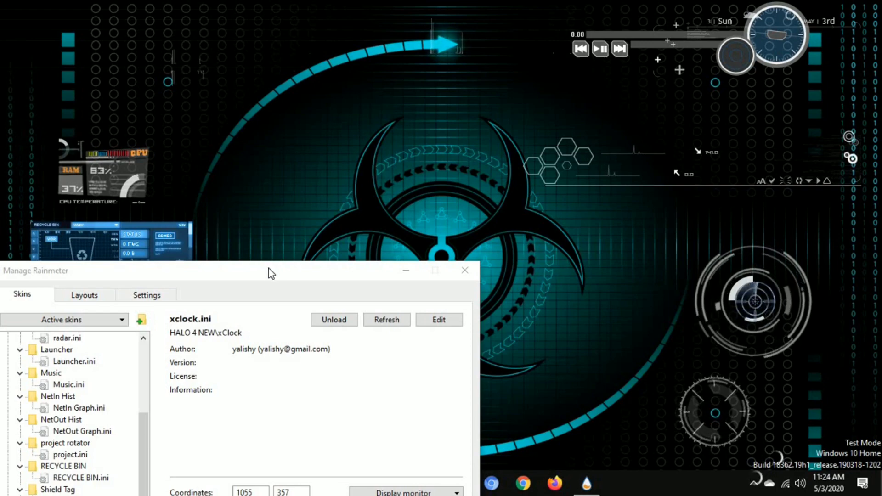
pyautogui.moveTo(271, 273); pyautogui.dragTo(601, 493)
pyautogui.moveTo(712, 379)
pyautogui.mouseDown()
pyautogui.moveTo(686, 353)
pyautogui.moveTo(170, 71)
pyautogui.moveTo(388, 152)
pyautogui.moveTo(722, 351)
pyautogui.moveTo(720, 378)
pyautogui.mouseUp()
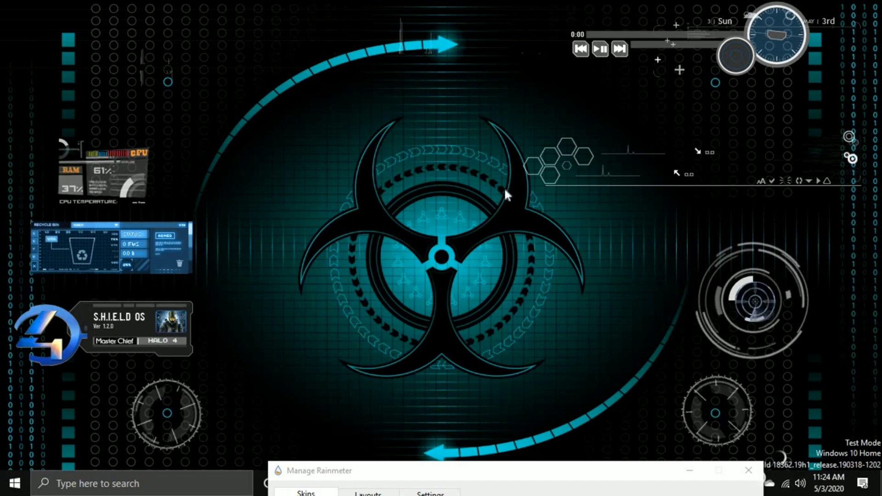
pyautogui.moveTo(828, 187)
pyautogui.mouseDown()
pyautogui.moveTo(343, 201)
pyautogui.moveTo(267, 157)
pyautogui.moveTo(423, 181)
pyautogui.moveTo(827, 187)
pyautogui.mouseUp()
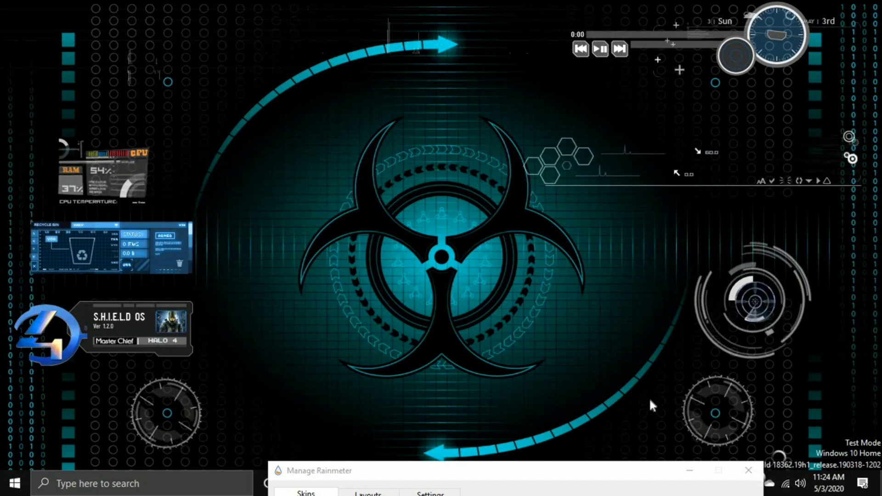
# - Expand the illustro folder and load NewFolder.ini from the NewFolder folder
pyautogui.moveTo(570, 471); pyautogui.dragTo(532, 87)
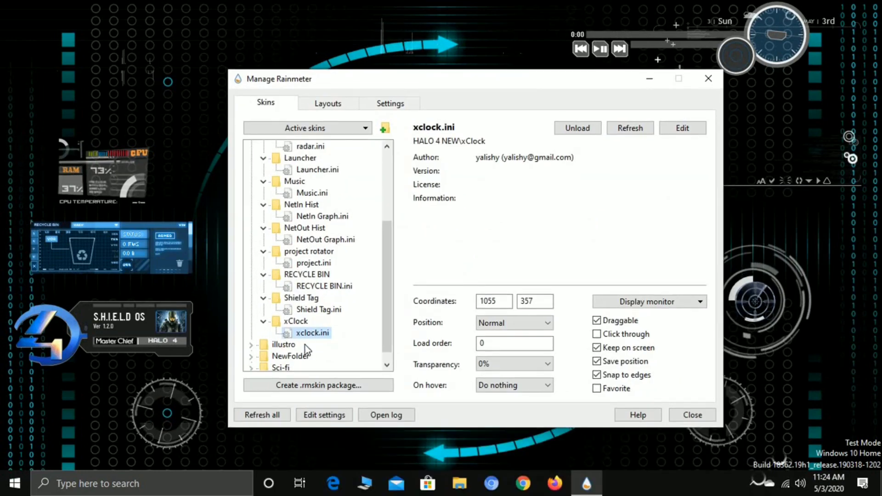
pyautogui.doubleClick(304, 345)
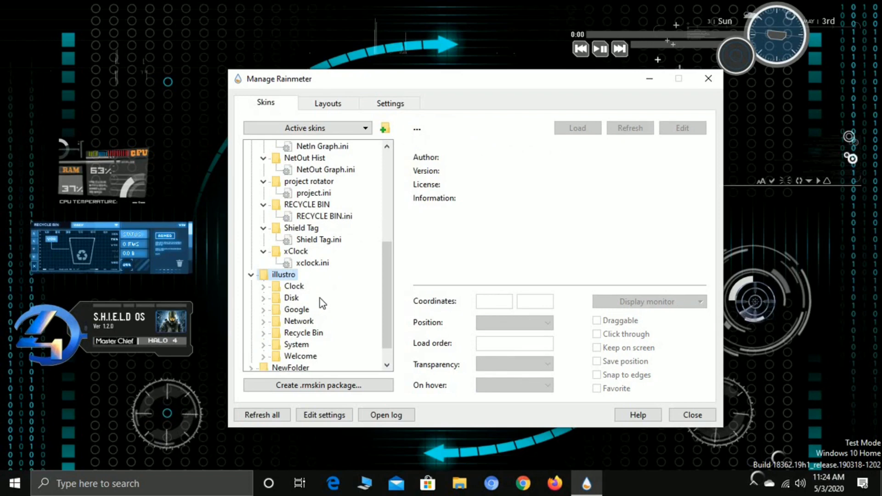
pyautogui.scroll(-1, 317, 322)
pyautogui.doubleClick(300, 346)
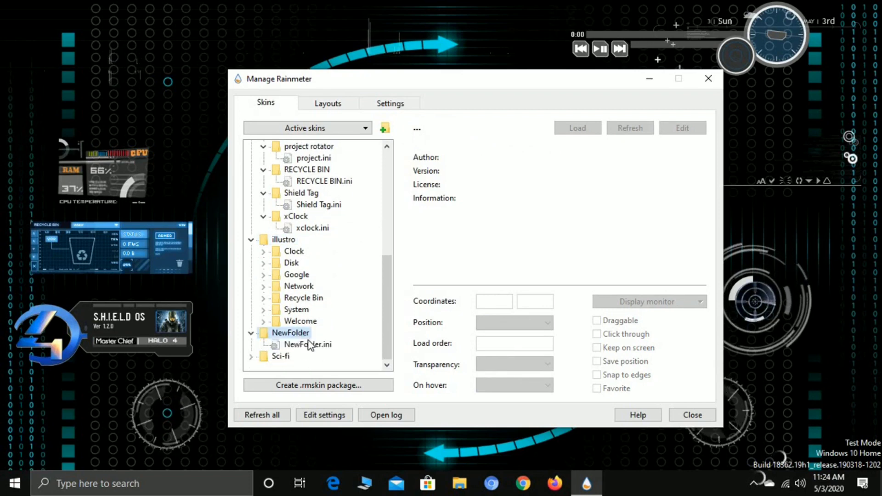
pyautogui.doubleClick(307, 344)
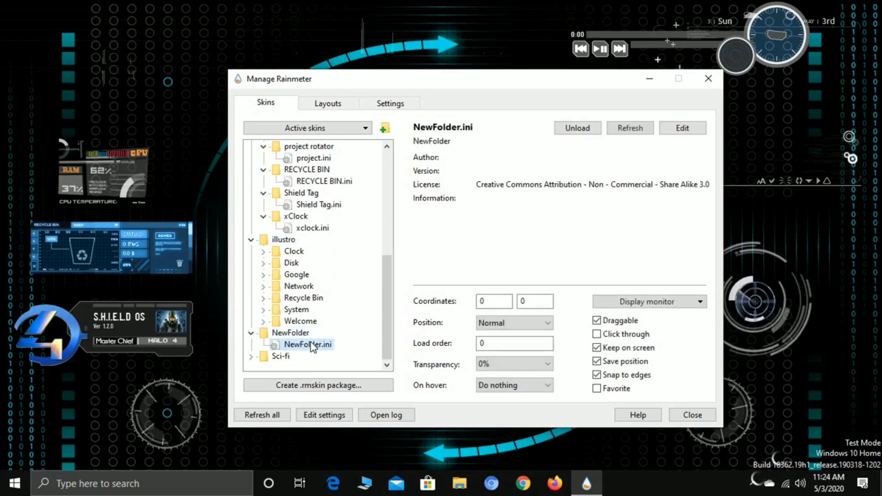
# - Expand the Sci-fi Clock folder and move the Manage Rainmeter window clear of the central biohazard symbol
pyautogui.doubleClick(285, 354)
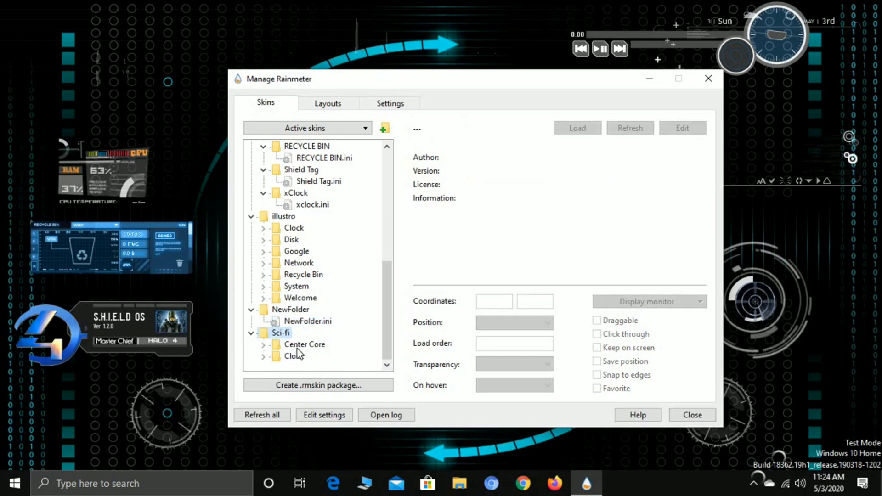
pyautogui.doubleClick(294, 356)
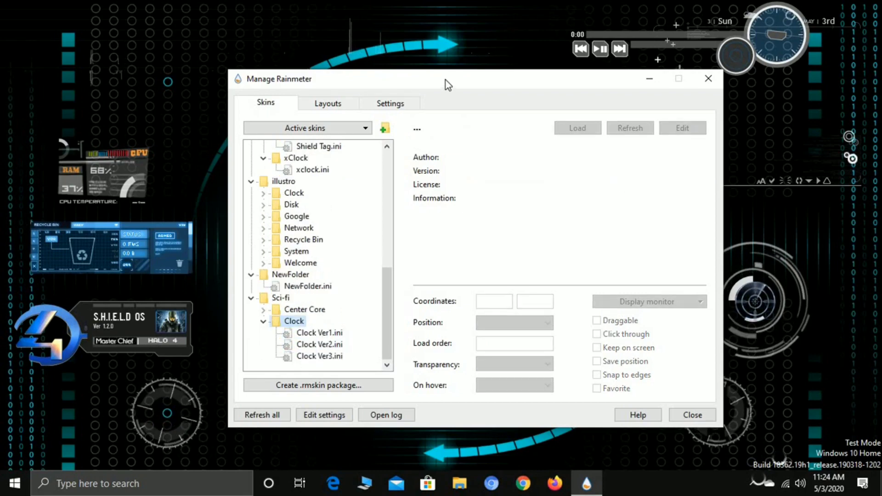
pyautogui.moveTo(448, 84); pyautogui.dragTo(723, 106)
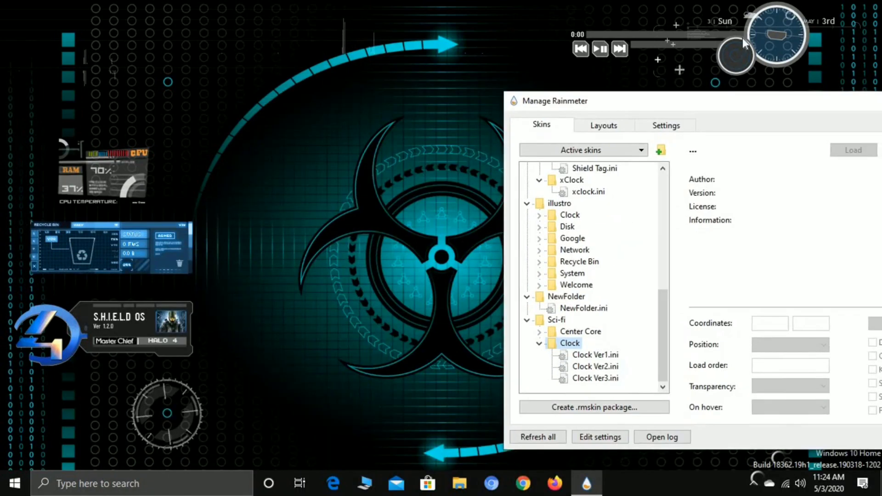
pyautogui.moveTo(742, 38); pyautogui.dragTo(748, 26)
pyautogui.moveTo(630, 27); pyautogui.dragTo(690, 12)
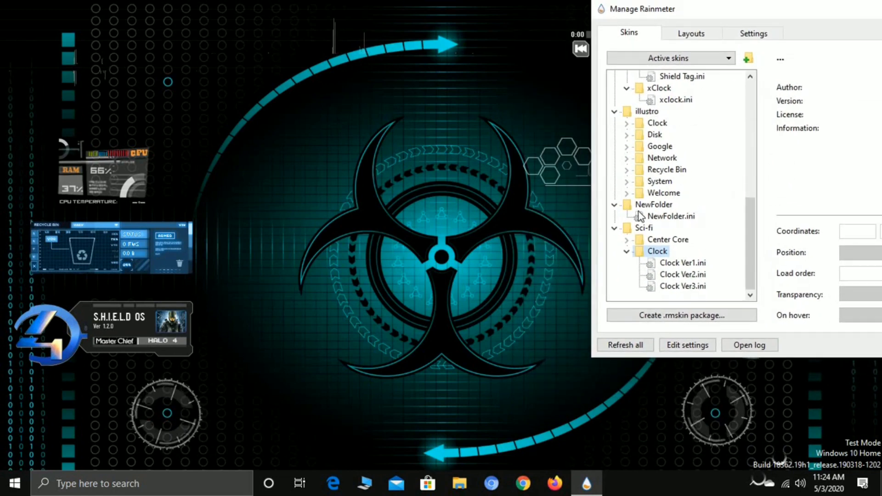
# - Try out Clock Ver1.ini and Clock Ver2.ini over the center of the biohazard symbol
pyautogui.doubleClick(675, 265)
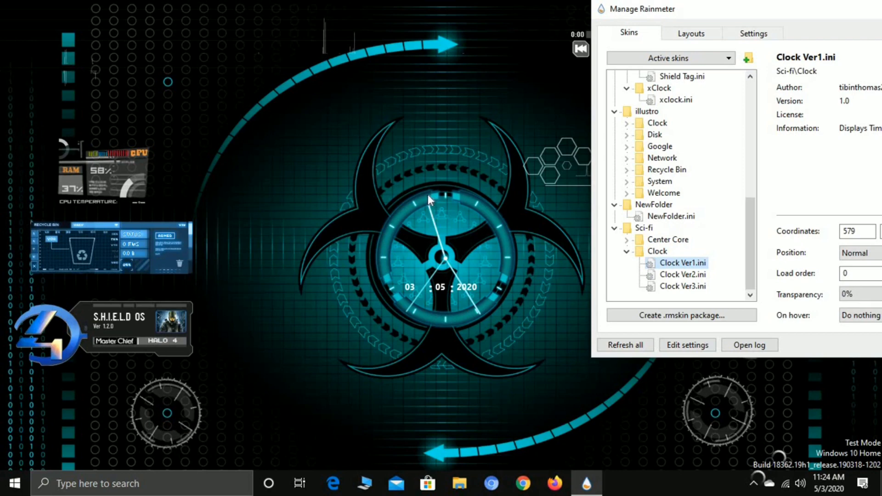
pyautogui.moveTo(428, 194); pyautogui.dragTo(426, 194)
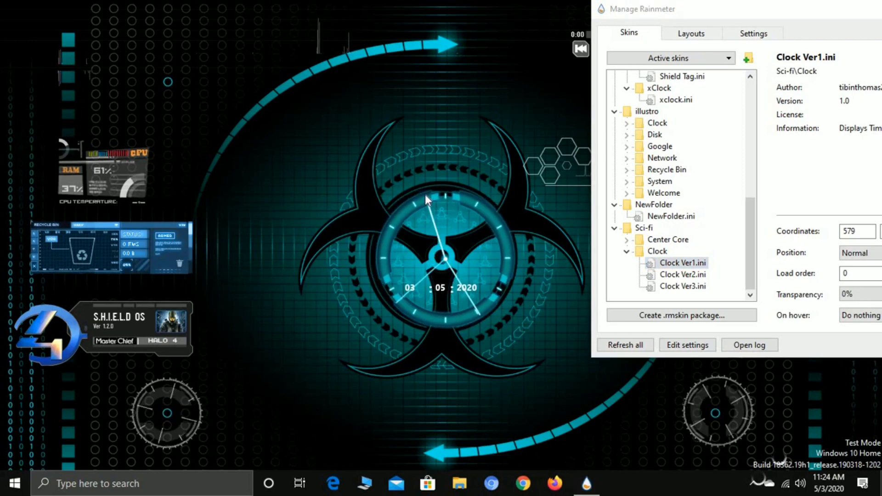
pyautogui.doubleClick(686, 275)
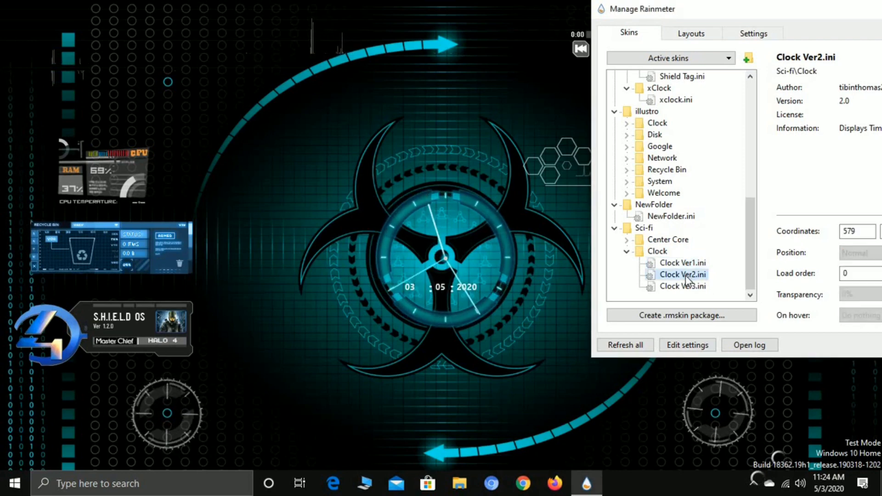
# - Load Clock Ver3.ini, center it on the biohazard symbol at about 579, 289, and close the Manage Rainmeter window
pyautogui.doubleClick(678, 287)
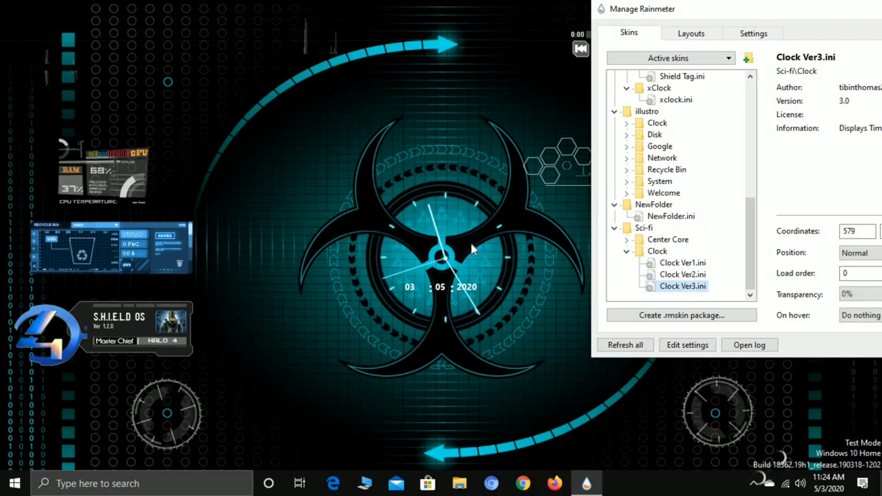
pyautogui.moveTo(444, 195)
pyautogui.mouseDown()
pyautogui.moveTo(404, 165)
pyautogui.moveTo(406, 49)
pyautogui.moveTo(439, 197)
pyautogui.moveTo(445, 191)
pyautogui.mouseUp()
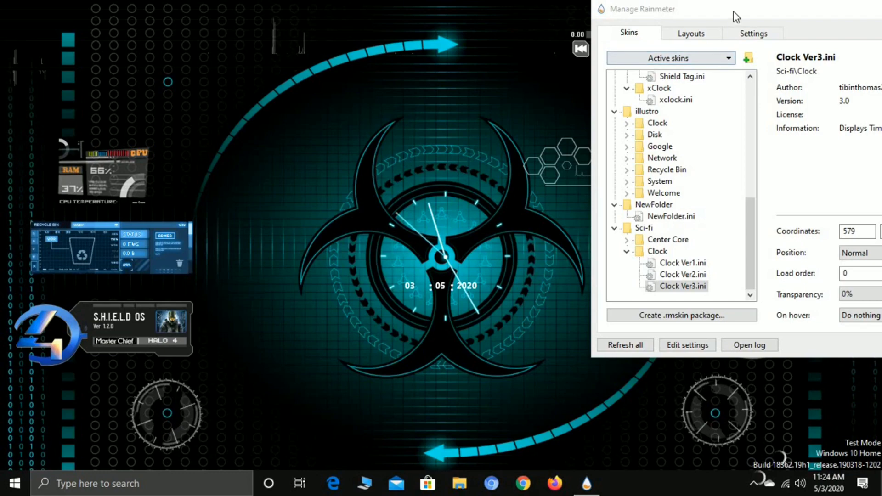
pyautogui.moveTo(733, 10); pyautogui.dragTo(341, 100)
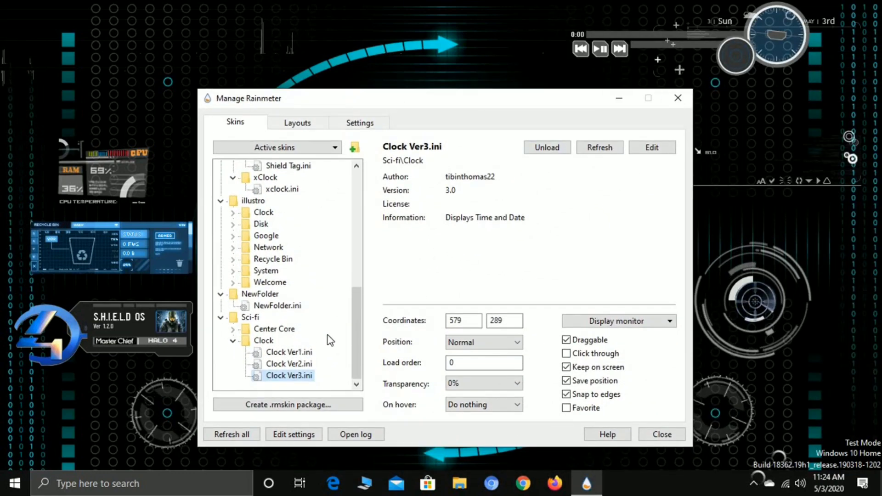
pyautogui.moveTo(357, 299); pyautogui.dragTo(620, 101)
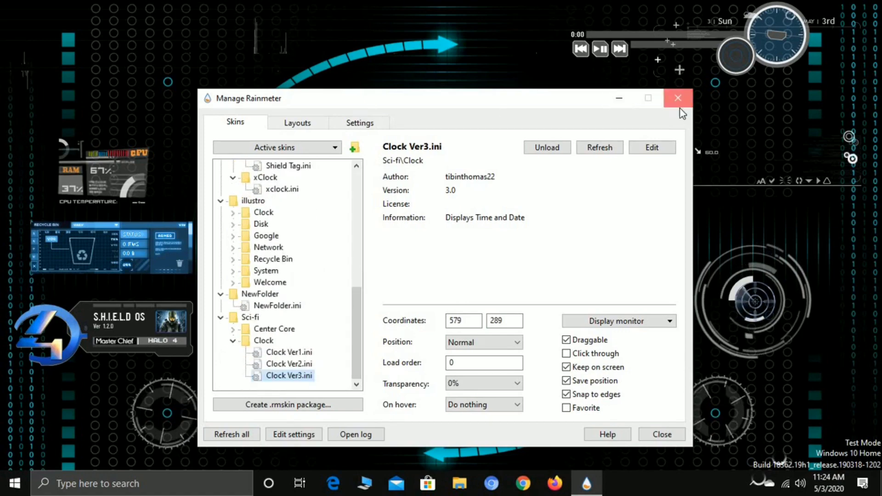
pyautogui.click(677, 99)
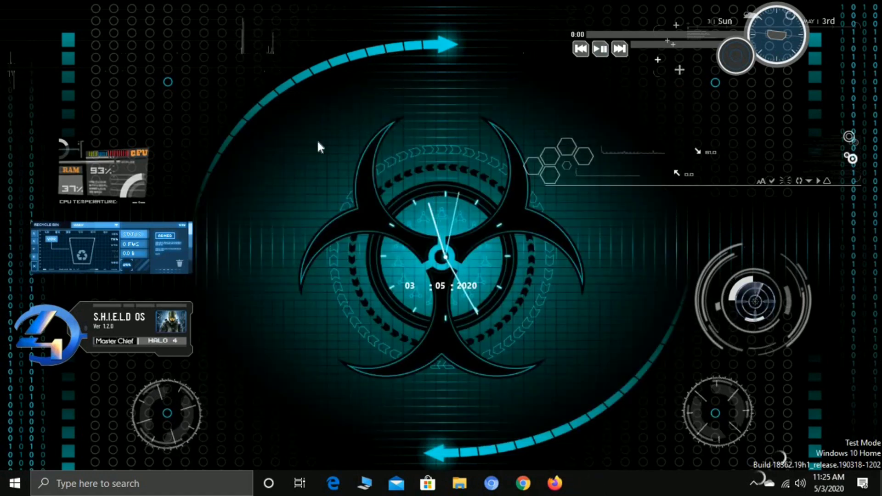
pyautogui.rightClick(356, 138)
pyautogui.click(358, 137)
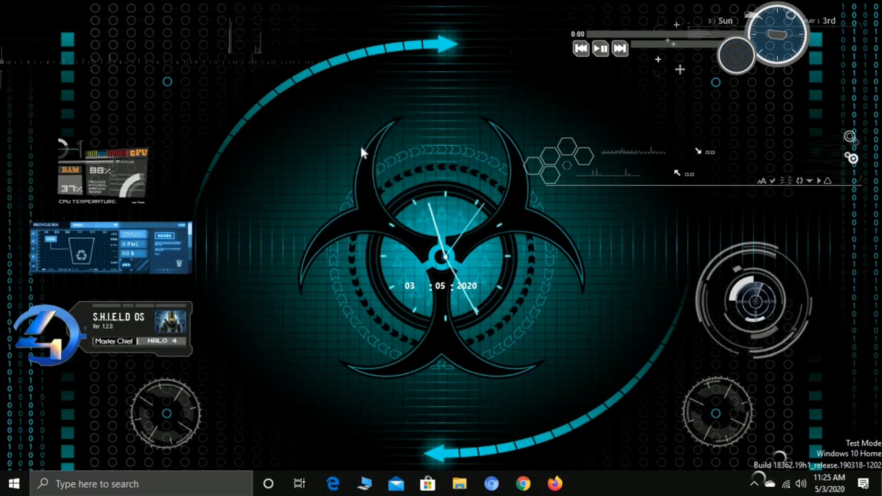